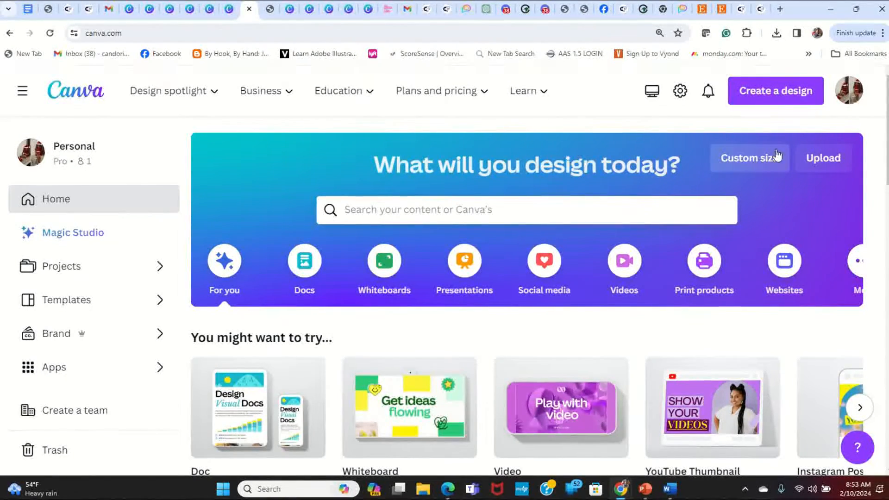
- Create a new custom-size design 11 in wide by 17 in high
click(757, 168)
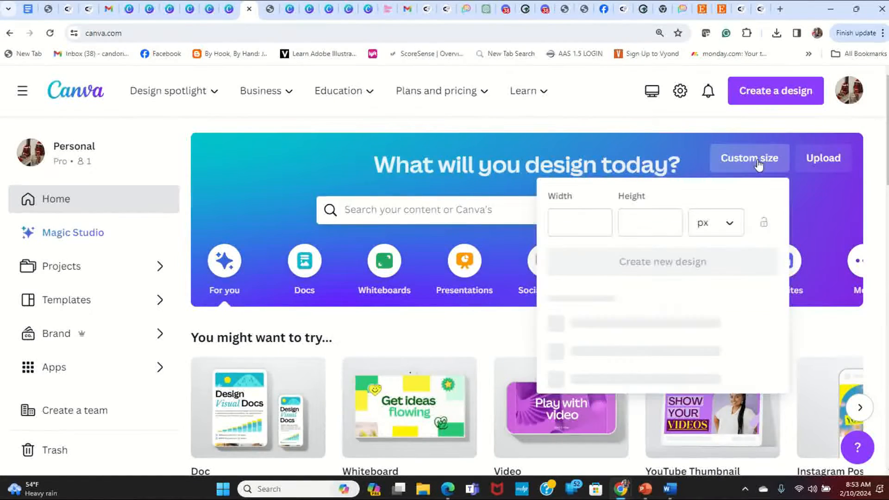
click(731, 226)
click(685, 294)
click(596, 218)
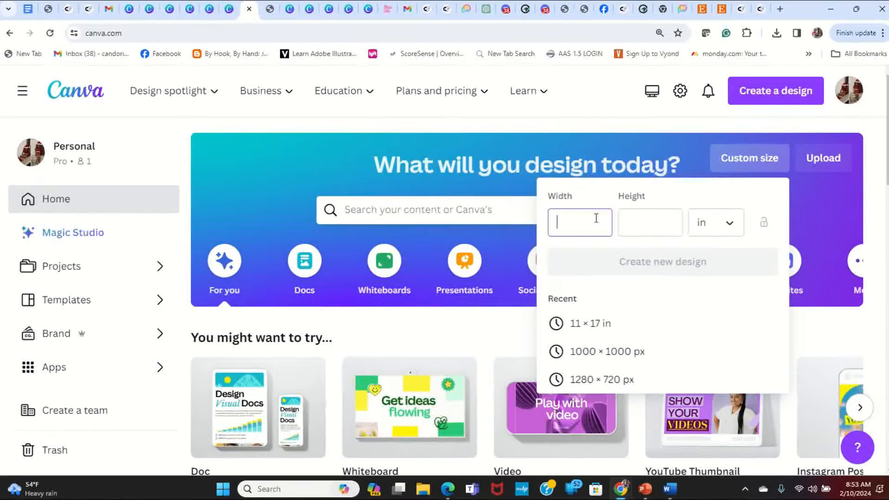
text(11)
click(678, 222)
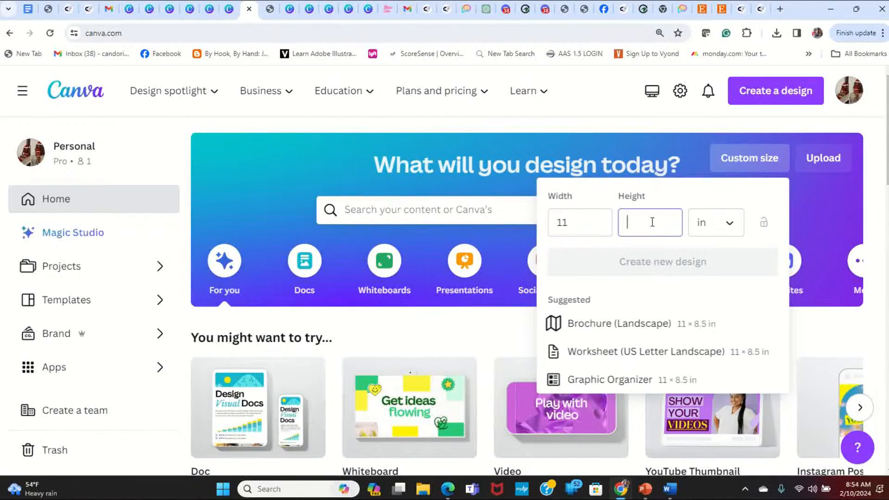
text(17)
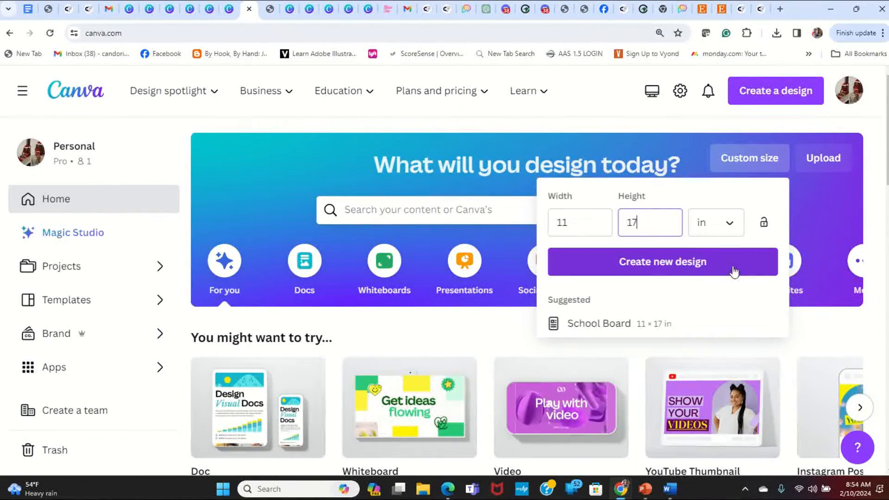
click(749, 267)
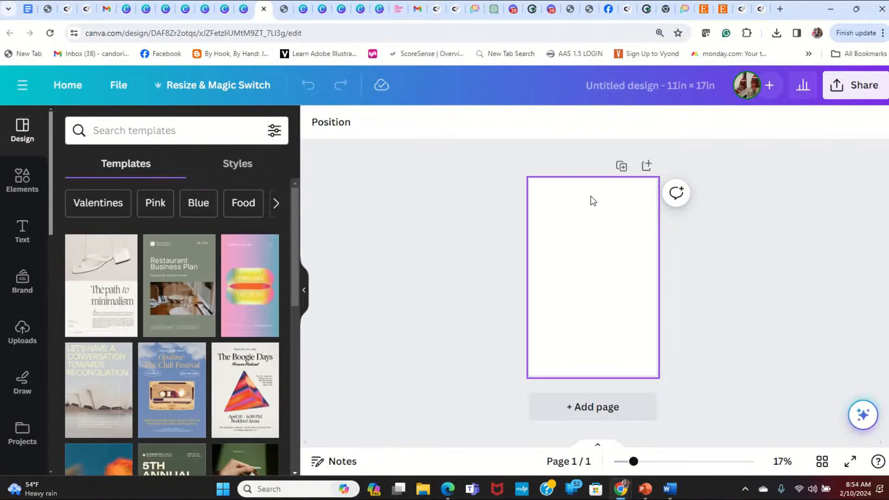
- Add the "Black History Month" lettering from the recently used elements and enlarge it to nearly page width in the page's upper half
click(23, 180)
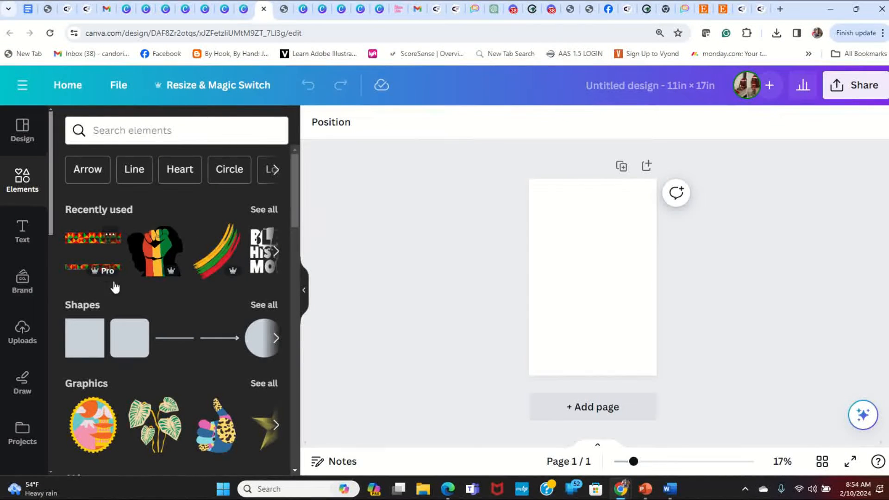
click(272, 202)
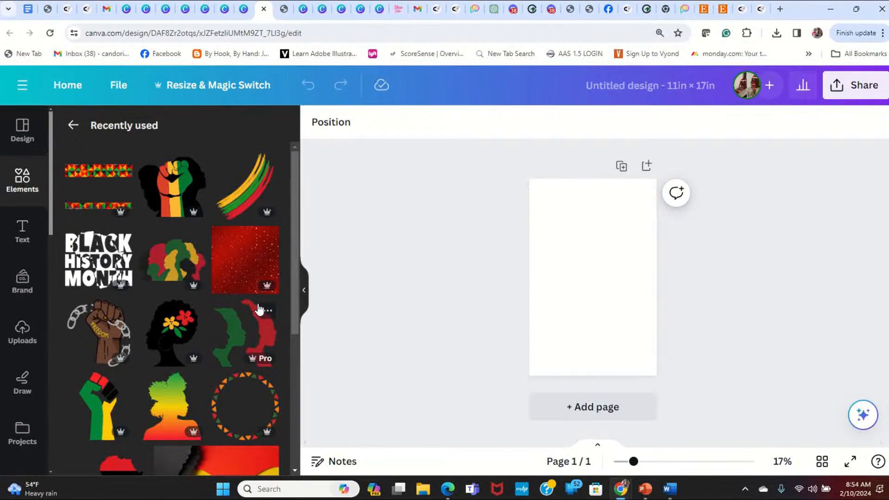
click(97, 263)
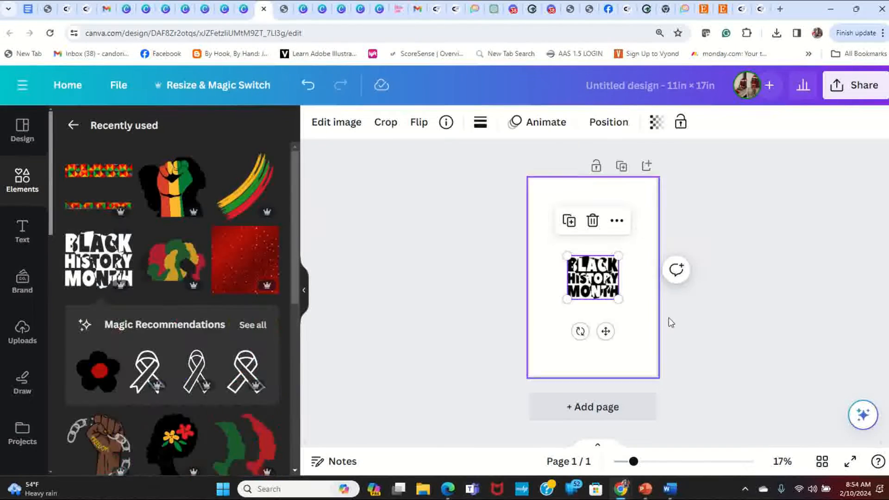
drag(596, 283, 651, 284)
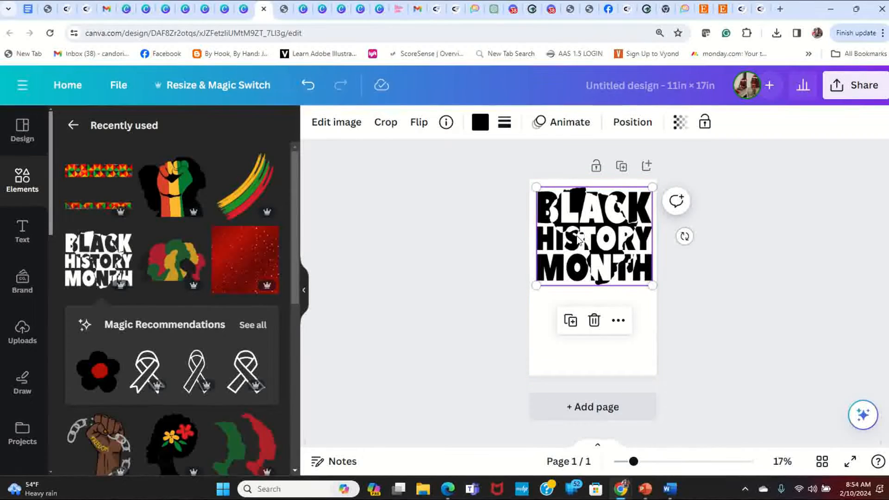
- Add a second "Black History Month" graphic at the same large size below the first, and align the two with each other
click(109, 262)
drag(605, 278, 611, 319)
mouse_move(590, 199)
mouse_down()
mouse_move(613, 203)
mouse_move(573, 197)
mouse_up()
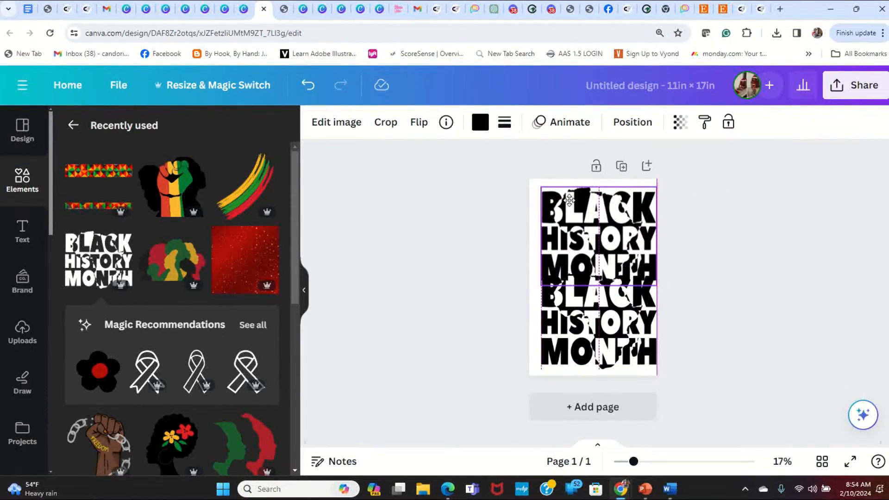
- Recolor the lower "Black History Month" graphic white (#ffffff) and lay it over the upper black one, slightly offset
click(561, 306)
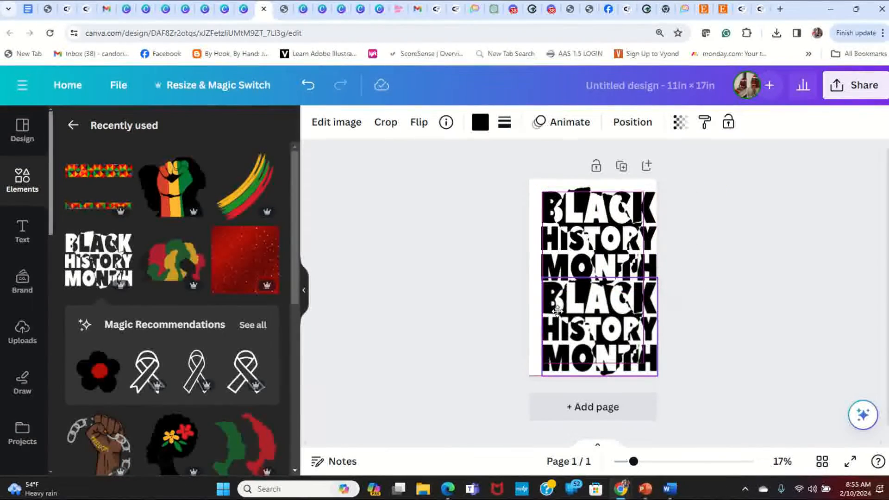
click(479, 121)
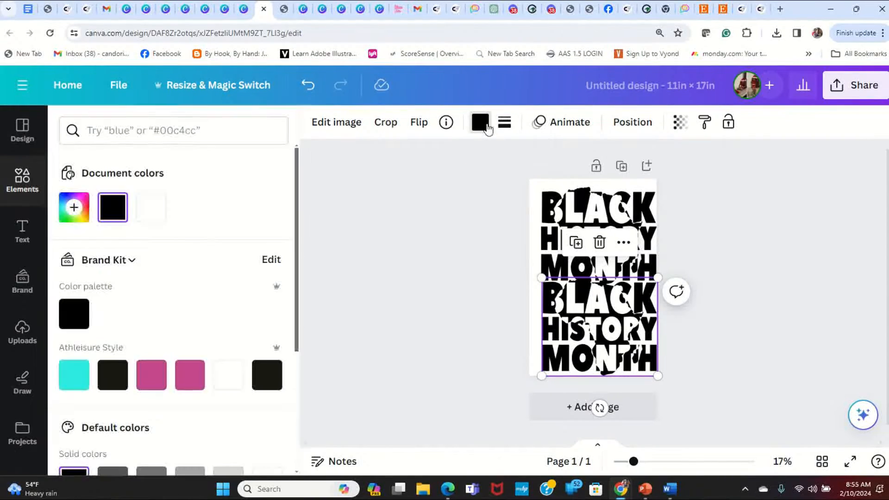
click(228, 375)
drag(594, 301, 593, 215)
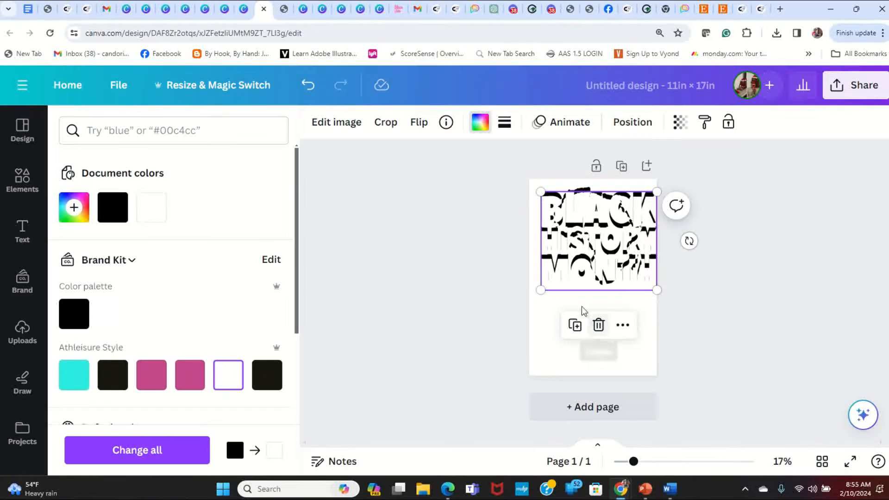
- Set the page background to dark blue from the default solid colors
click(557, 315)
click(315, 124)
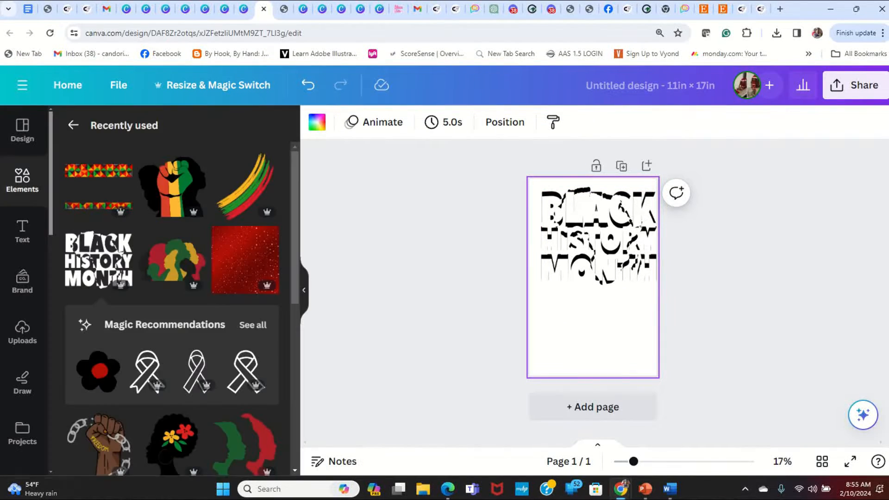
click(317, 123)
scroll(248, 391, down, 5)
click(267, 334)
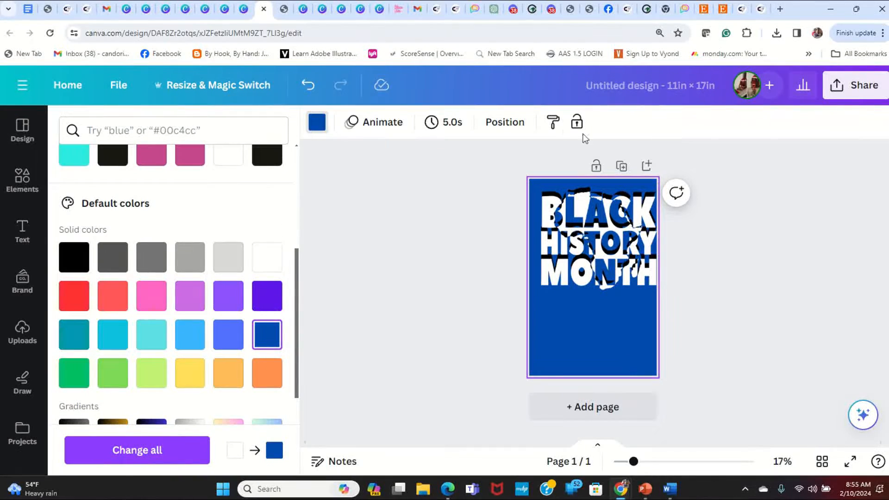
- Send the white lettering to the back and line up the black lettering exactly over it
mouse_move(598, 228)
mouse_down()
mouse_move(597, 251)
mouse_move(593, 219)
mouse_up()
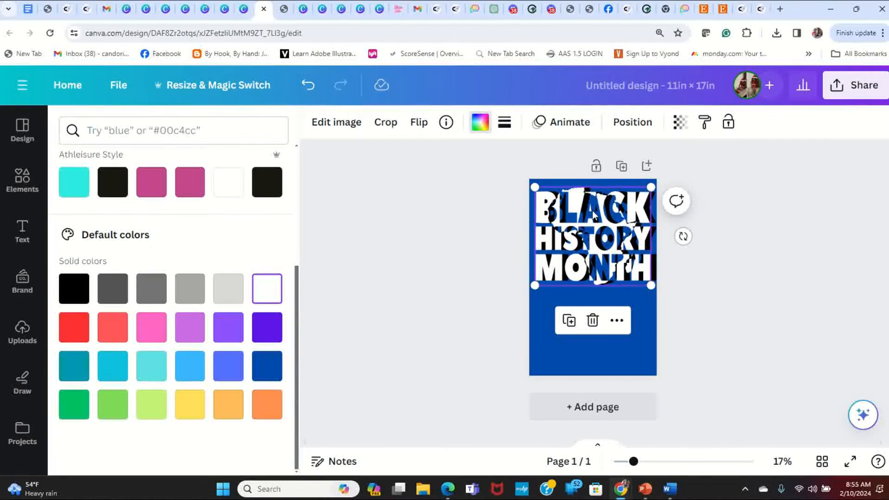
right_click(582, 205)
mouse_move(632, 278)
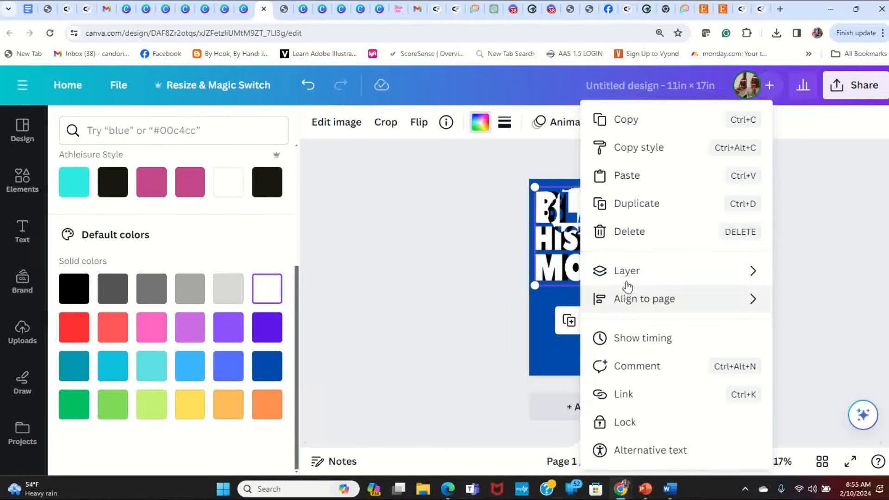
mouse_move(602, 270)
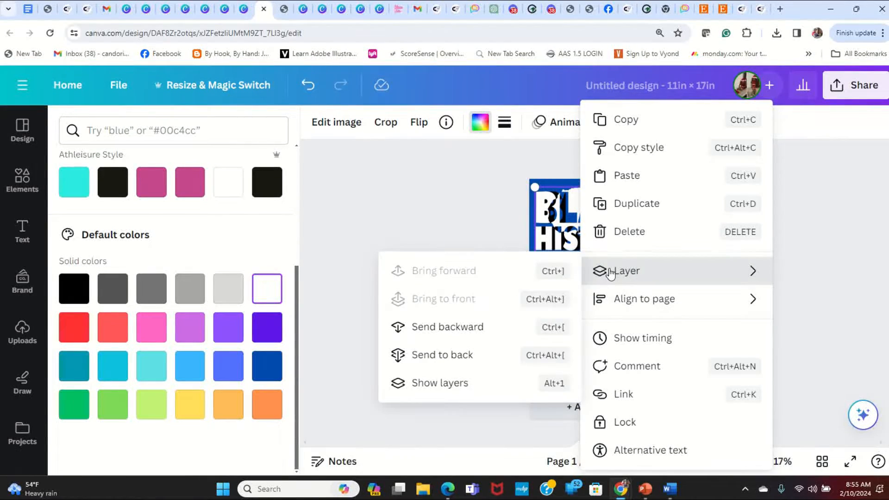
click(437, 360)
drag(604, 251, 609, 250)
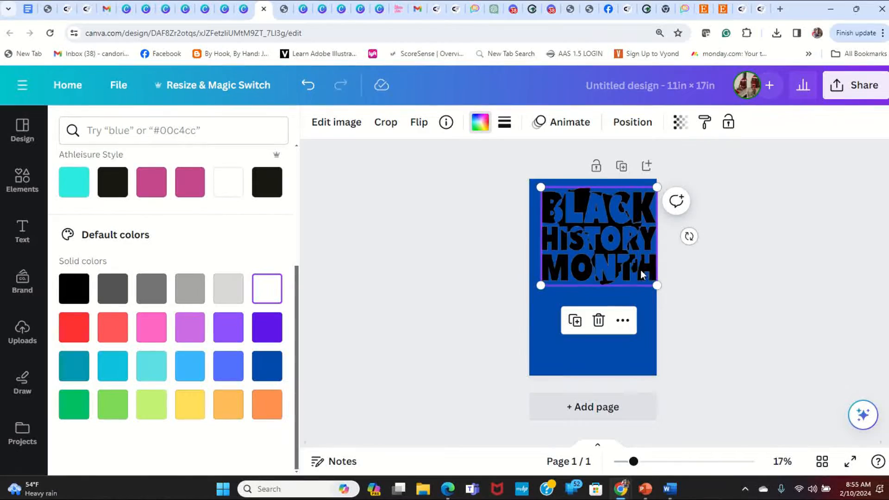
- Shrink the black lettering slightly and center it over the white lettering
click(635, 357)
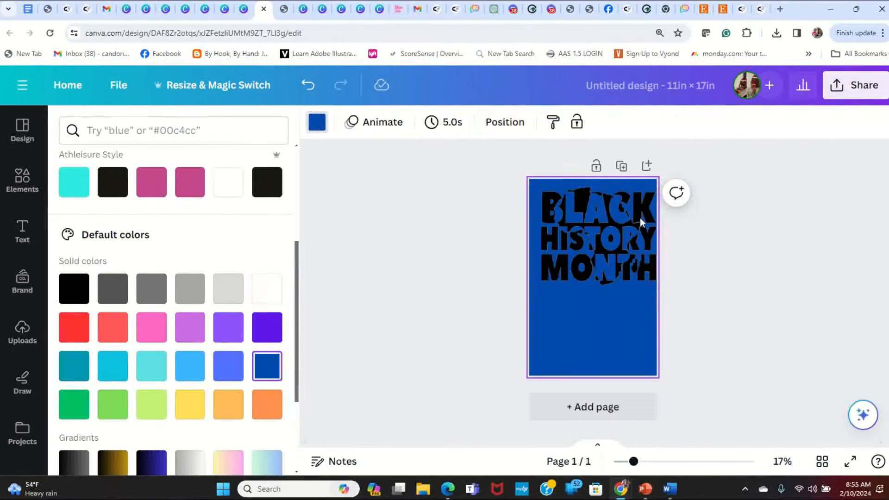
click(653, 282)
drag(657, 286, 647, 277)
drag(606, 234, 610, 237)
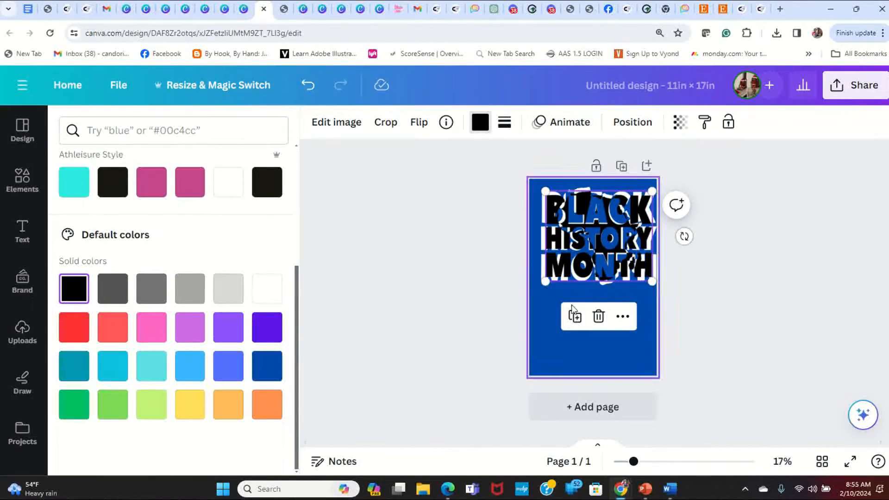
- Move the black lettering aside to center the white lettering across the page's upper half, and place the black one back on top
click(548, 303)
click(600, 253)
drag(600, 254, 595, 313)
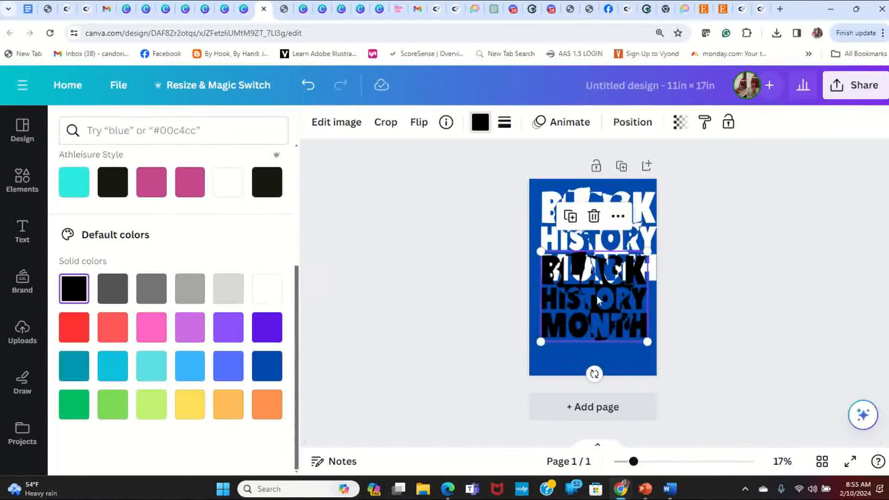
click(641, 205)
drag(640, 309, 638, 244)
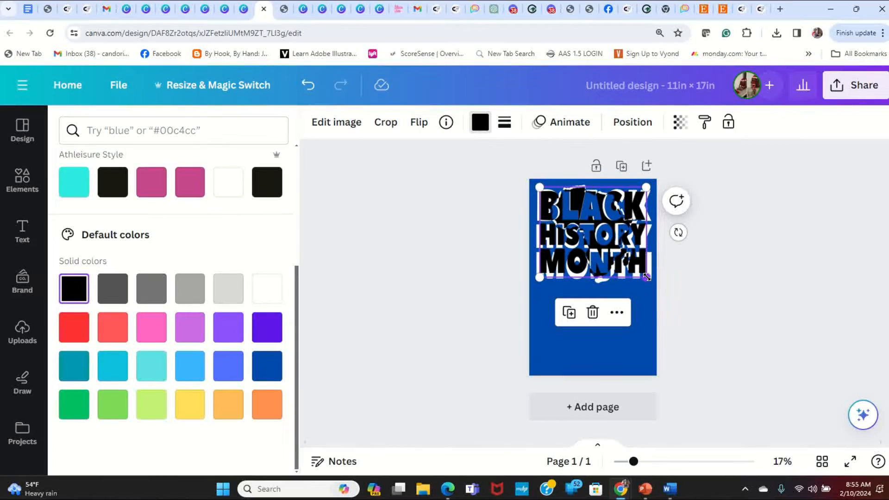
- Fine-tune the black lettering's size and position so the white lettering shows as an even outline around it
drag(647, 278, 647, 280)
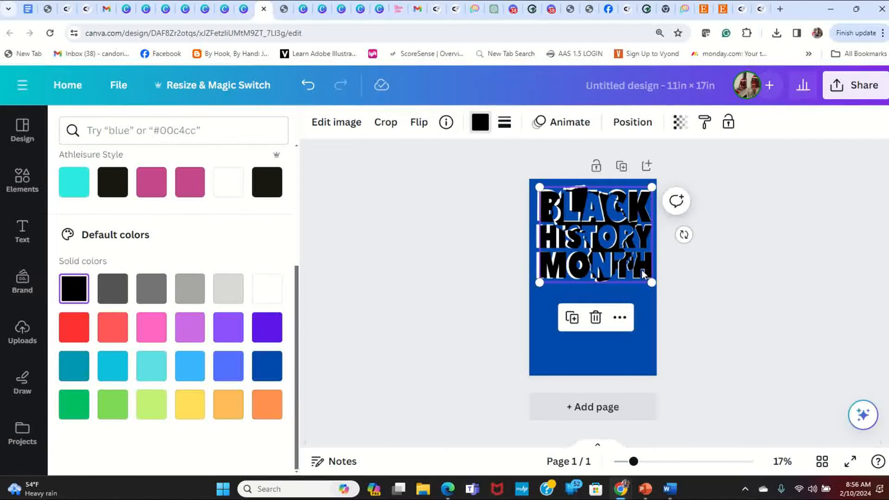
drag(642, 270, 641, 270)
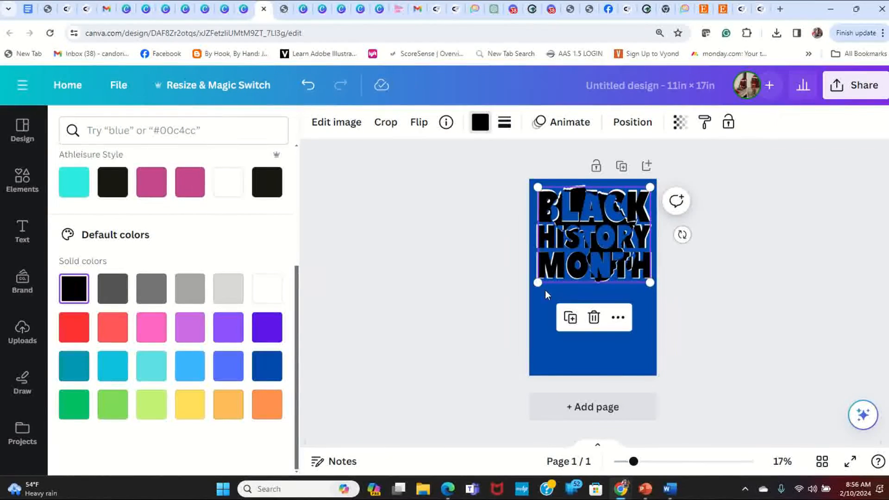
drag(541, 280, 539, 281)
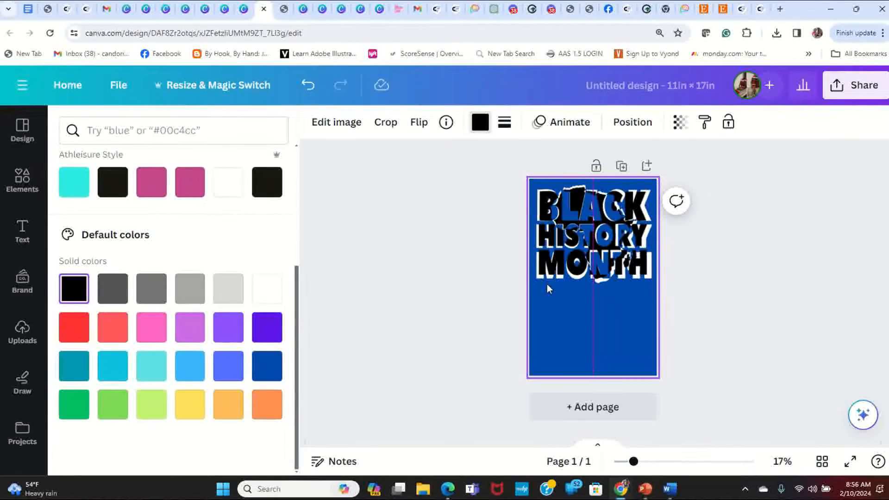
drag(647, 279, 648, 277)
click(764, 317)
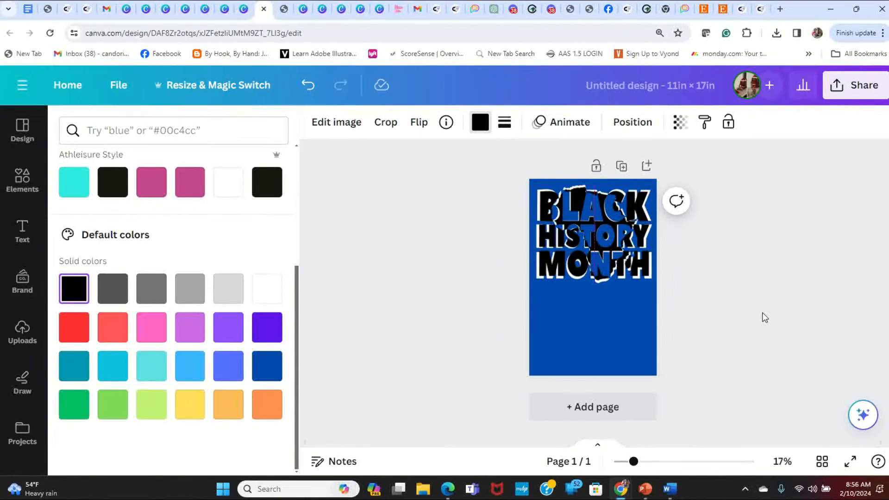
- Set the page background to white (#ffffff)
click(581, 354)
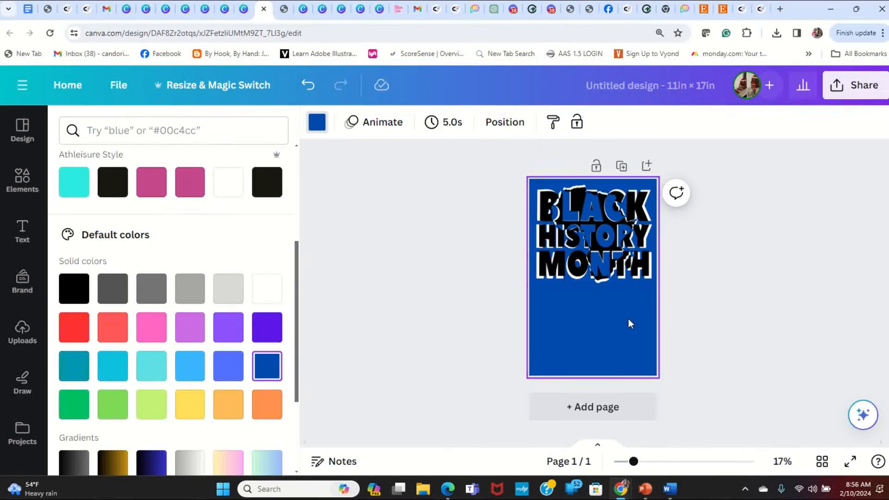
click(317, 122)
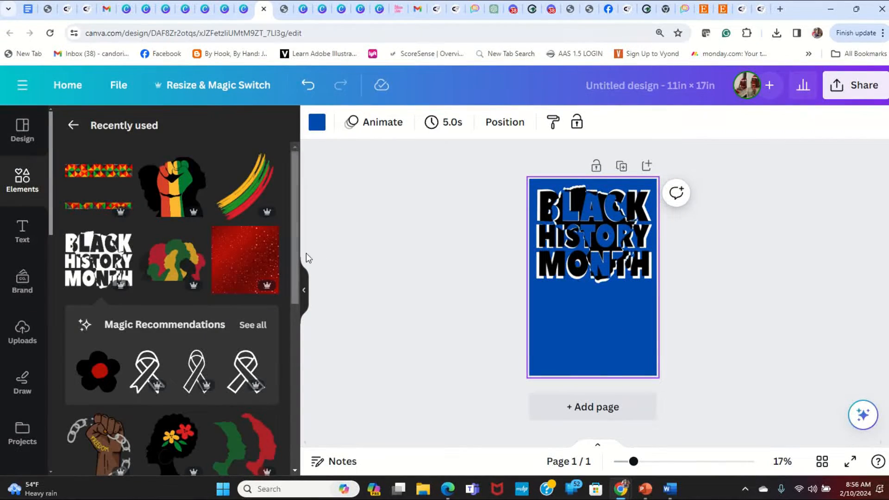
click(316, 122)
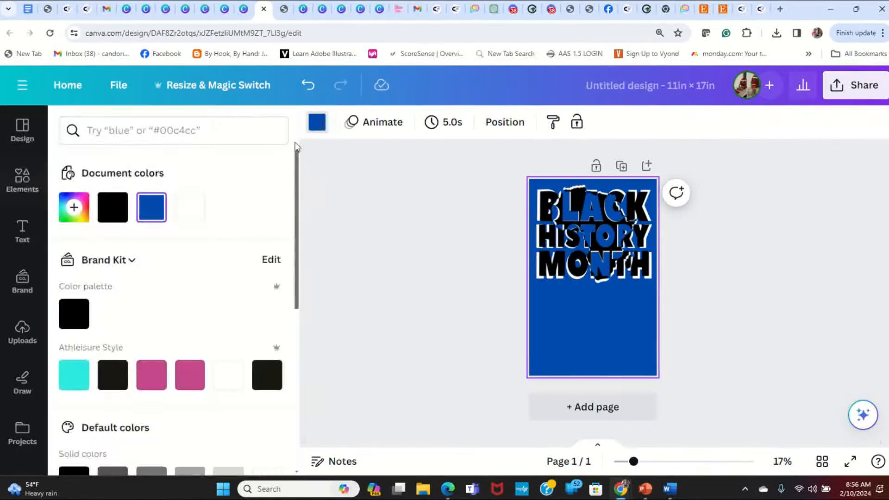
click(229, 376)
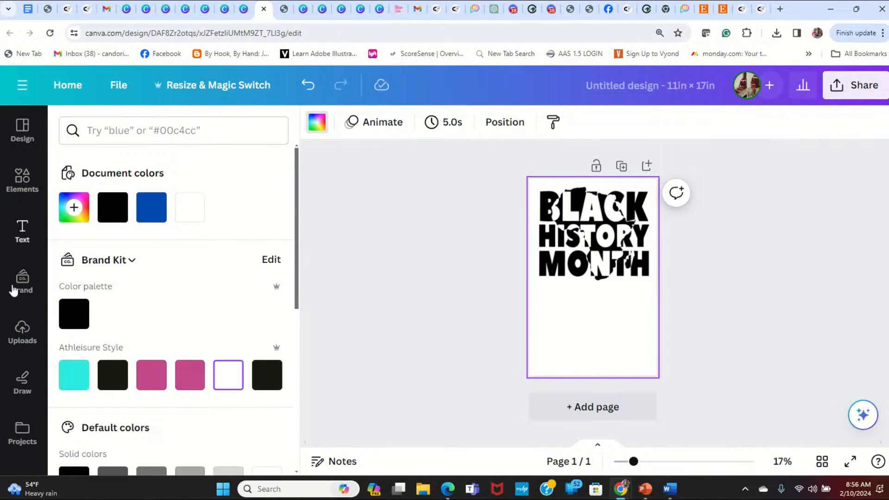
- Add the recently used red, green, gold and black group-of-silhouettes graphic and enlarge it across the page width over the lettering
click(21, 182)
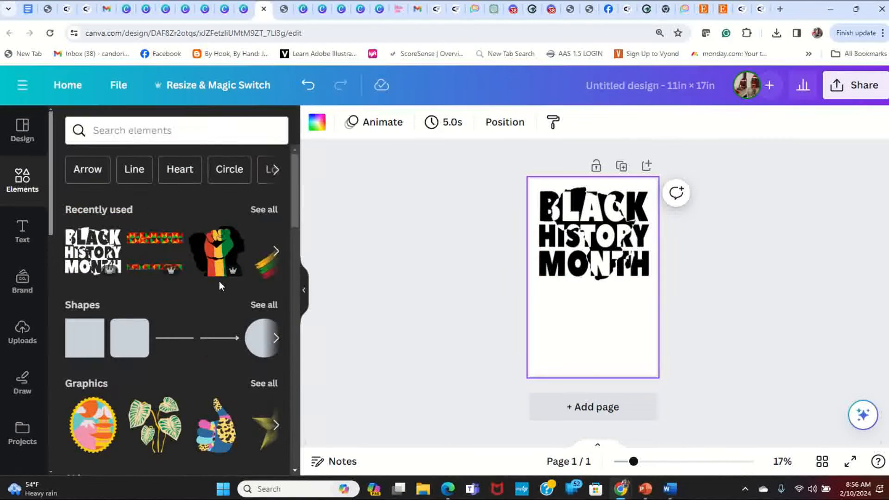
click(266, 211)
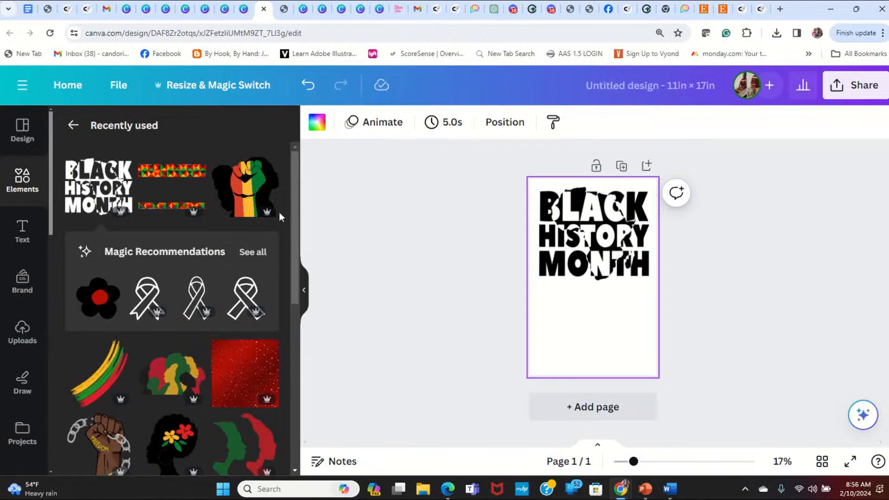
scroll(240, 306, down, 5)
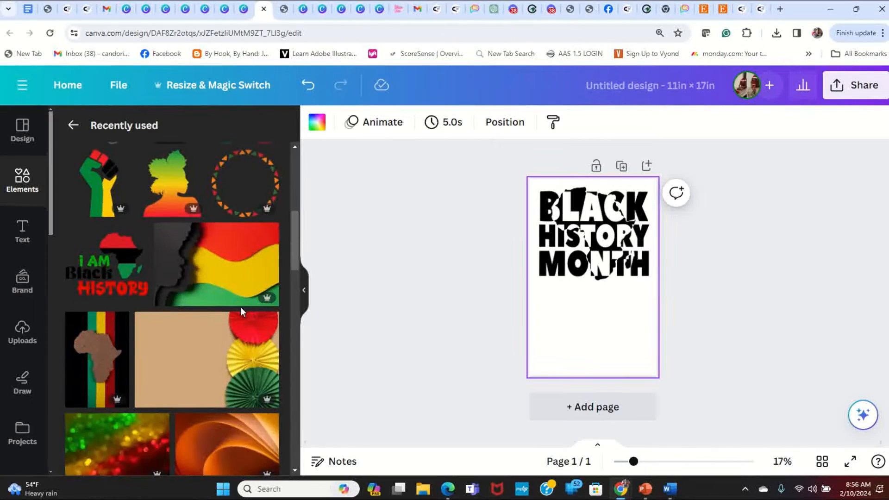
scroll(240, 307, down, 12)
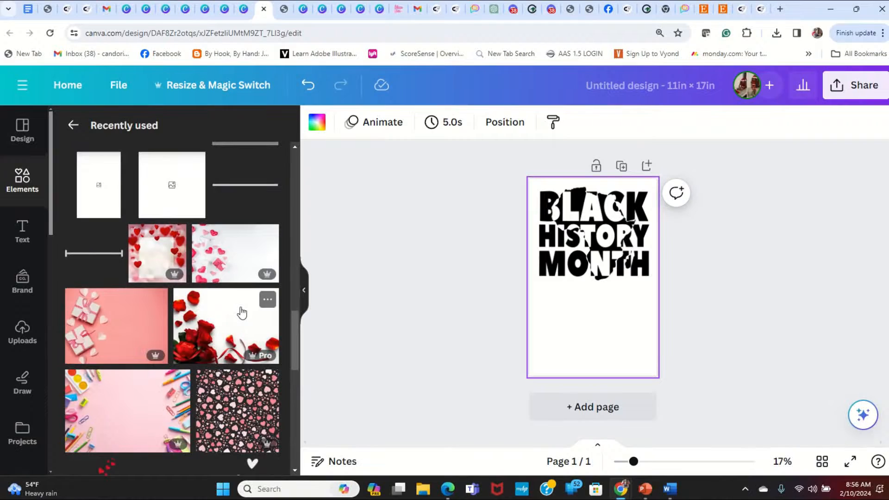
scroll(240, 307, up, 15)
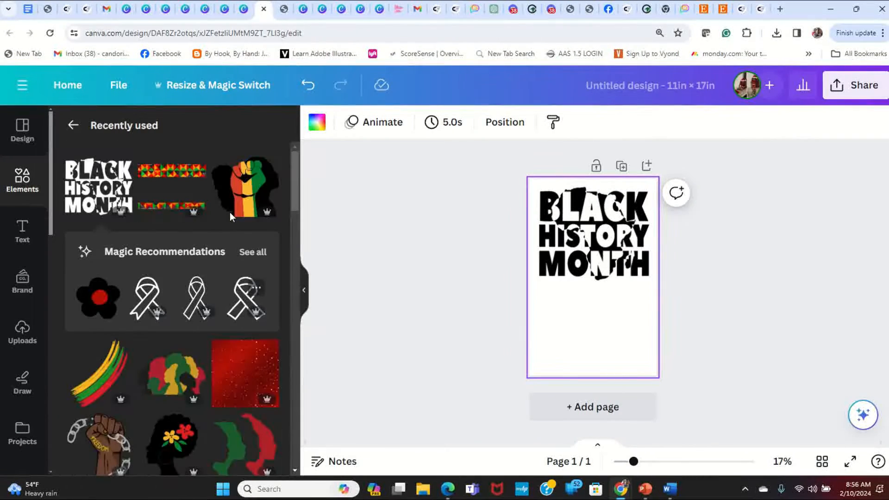
click(73, 125)
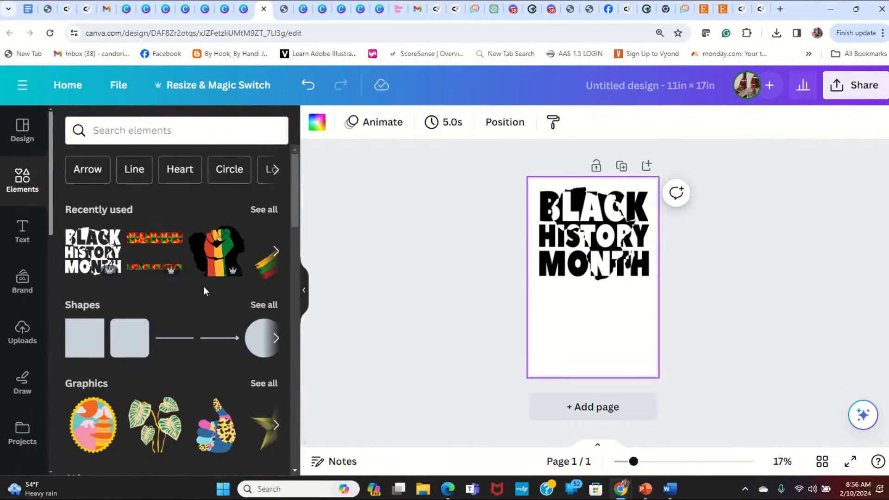
click(274, 211)
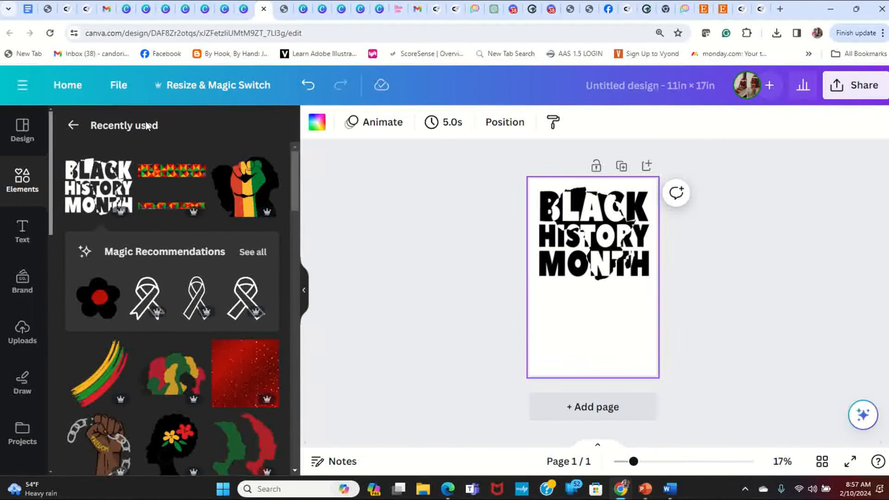
scroll(190, 347, down, 4)
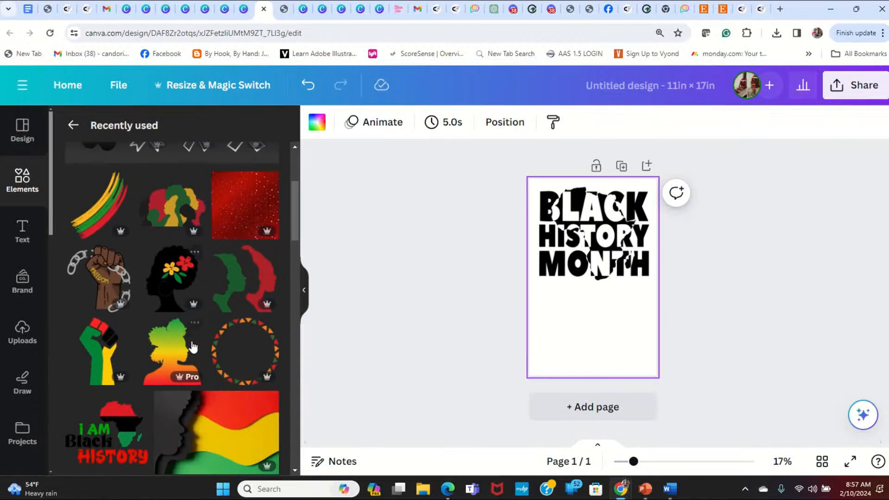
click(172, 220)
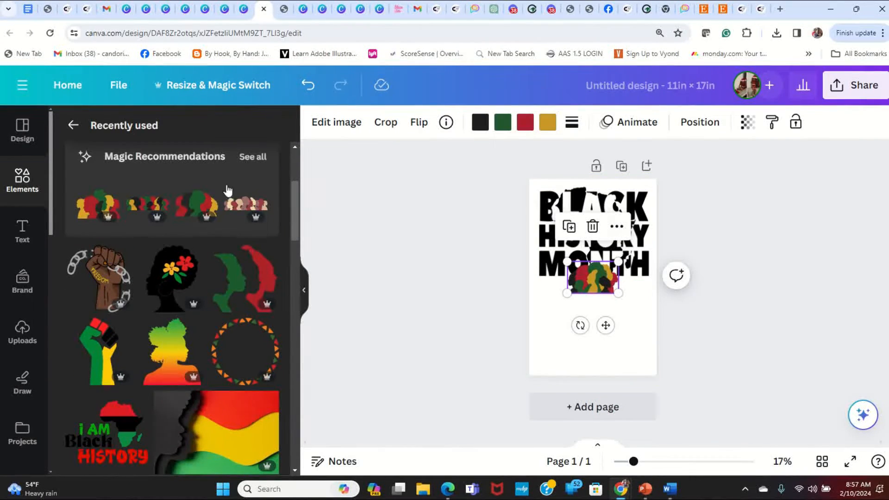
drag(582, 282, 546, 204)
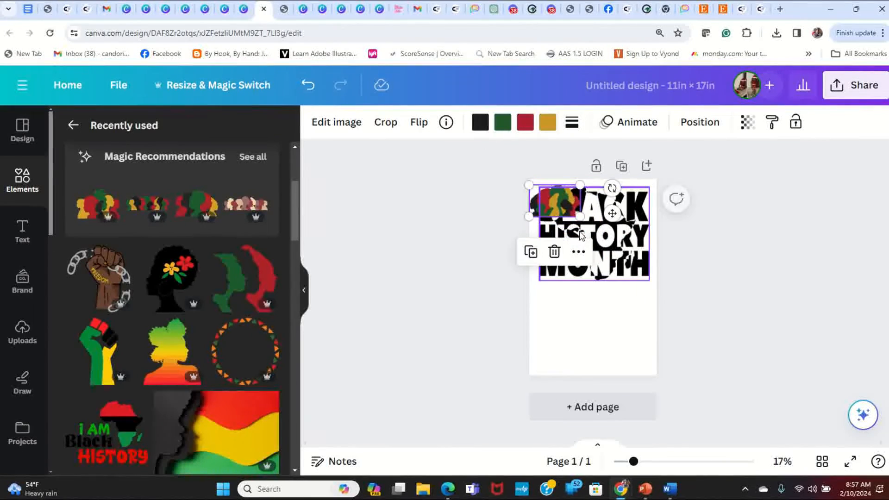
drag(580, 210, 659, 267)
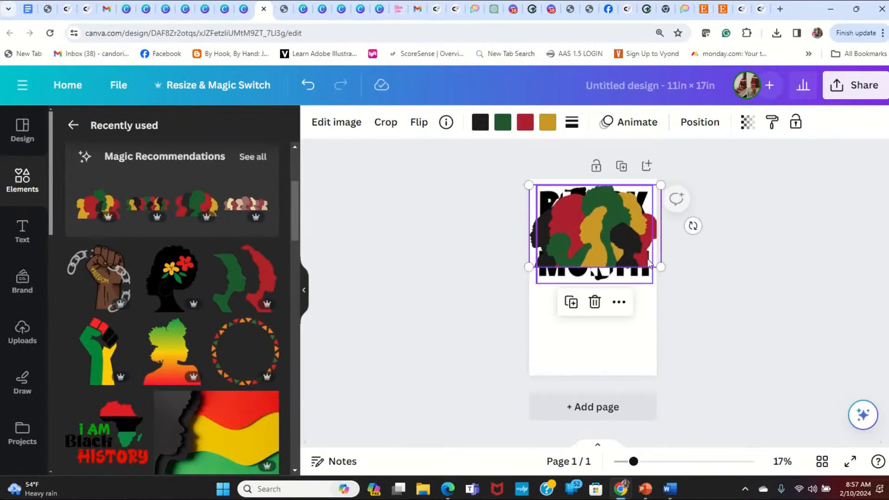
- Send the silhouettes graphic behind both the black and white lettering layers
right_click(627, 232)
click(615, 230)
right_click(606, 253)
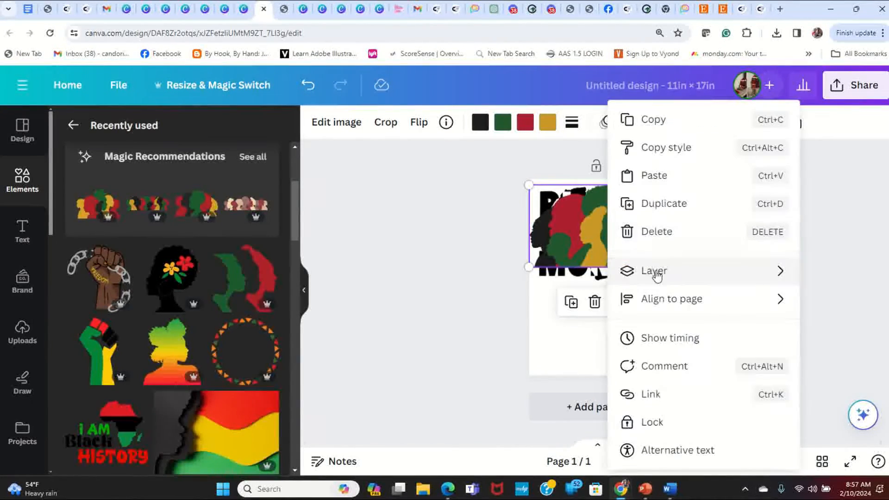
mouse_move(666, 278)
click(491, 355)
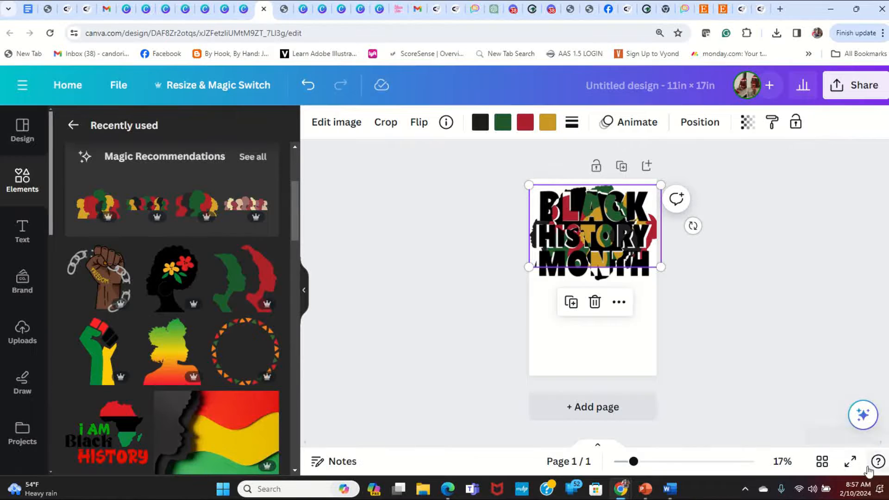
- Preview the page full screen, and shrink the silhouettes graphic slightly to fit within the page width
click(850, 461)
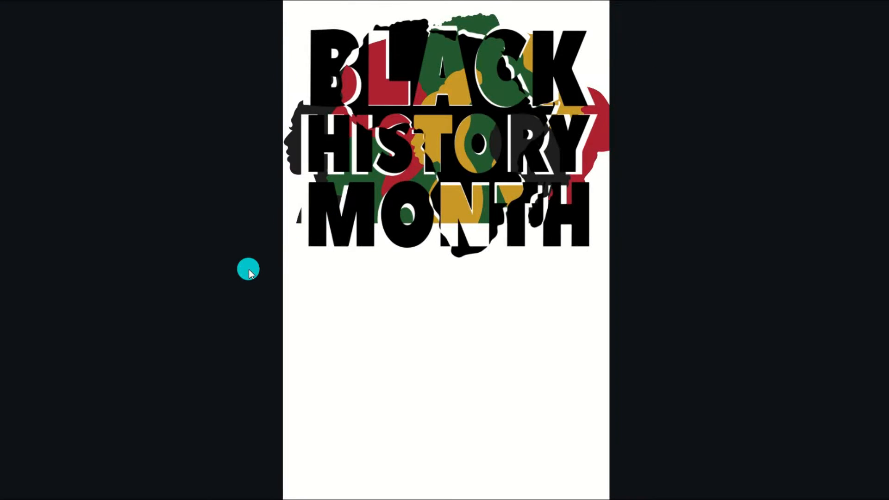
key(Escape)
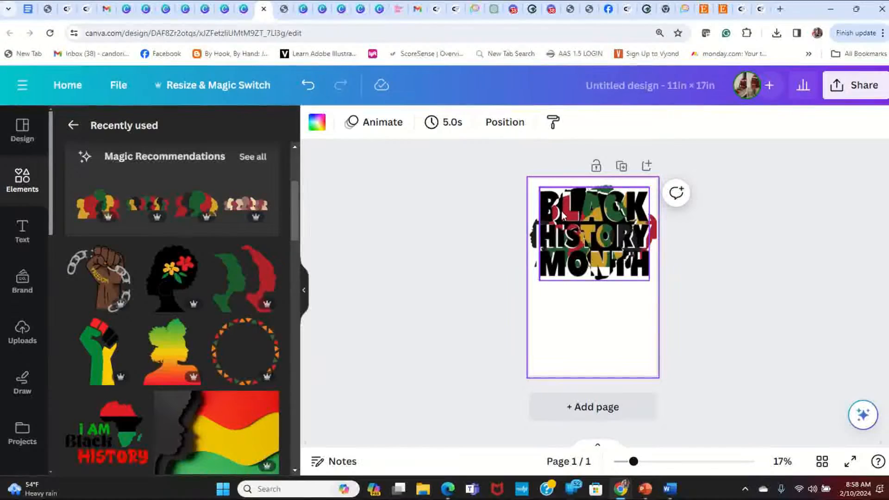
click(538, 241)
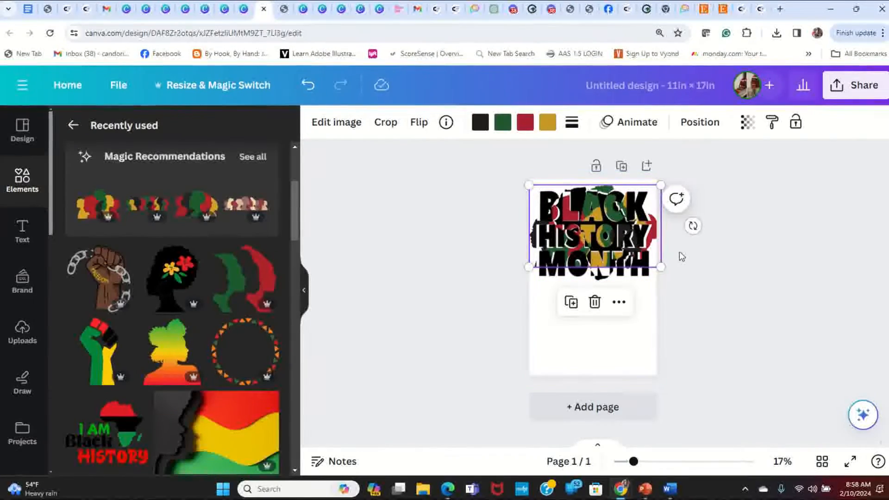
drag(661, 268, 657, 264)
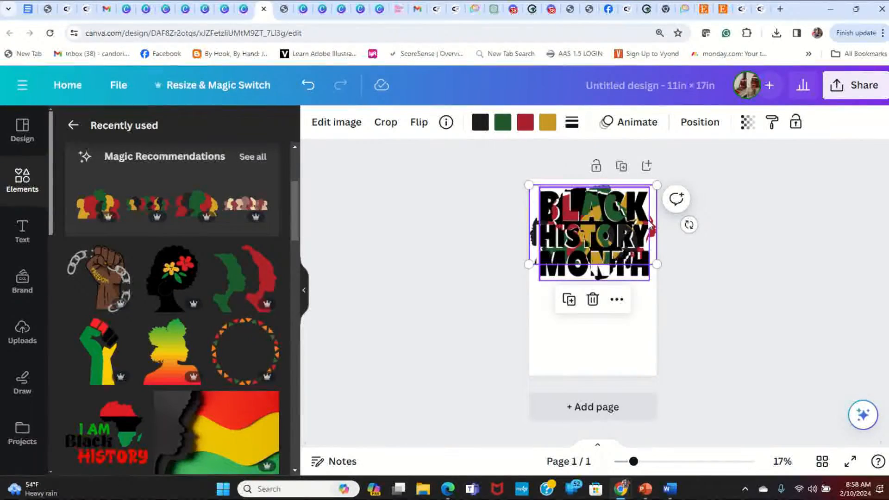
click(724, 263)
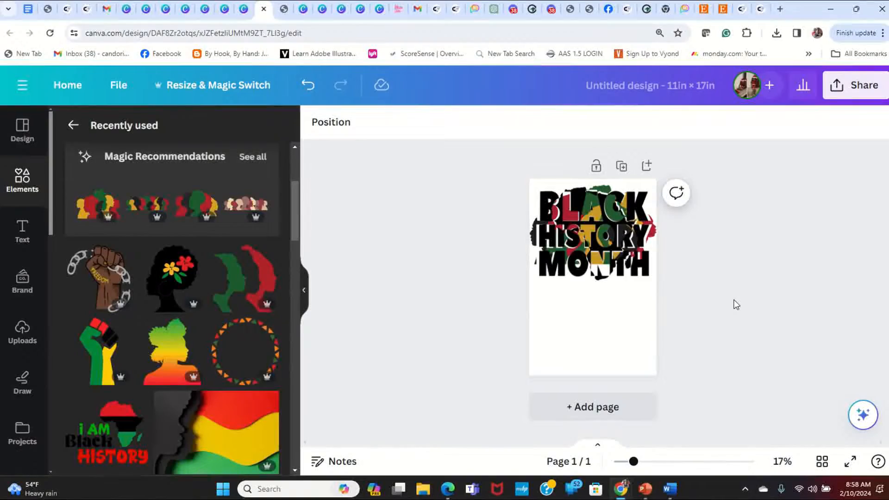
- Add the recently used yellow, green and red brush-stroke graphic and place it in the page's lower half
click(22, 333)
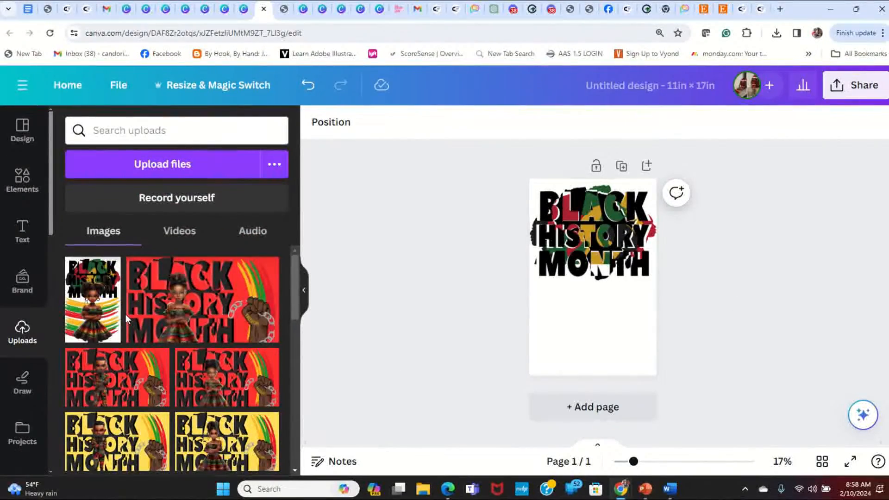
click(23, 186)
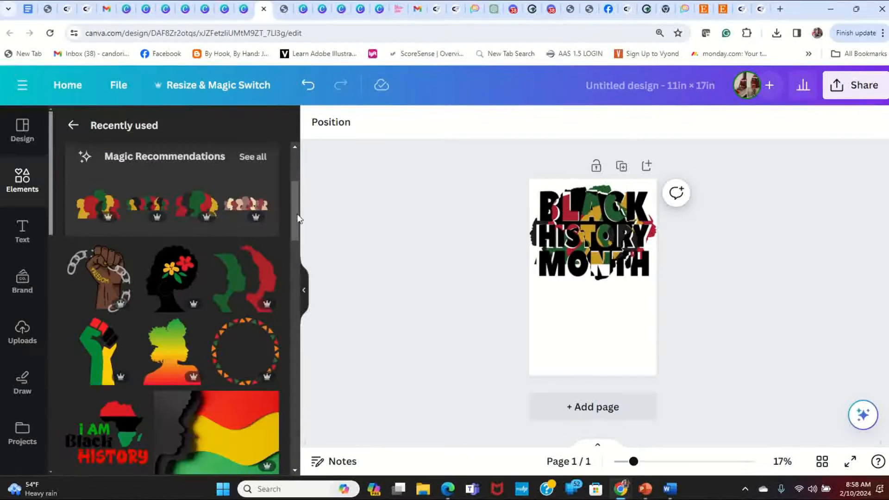
scroll(170, 329, down, 3)
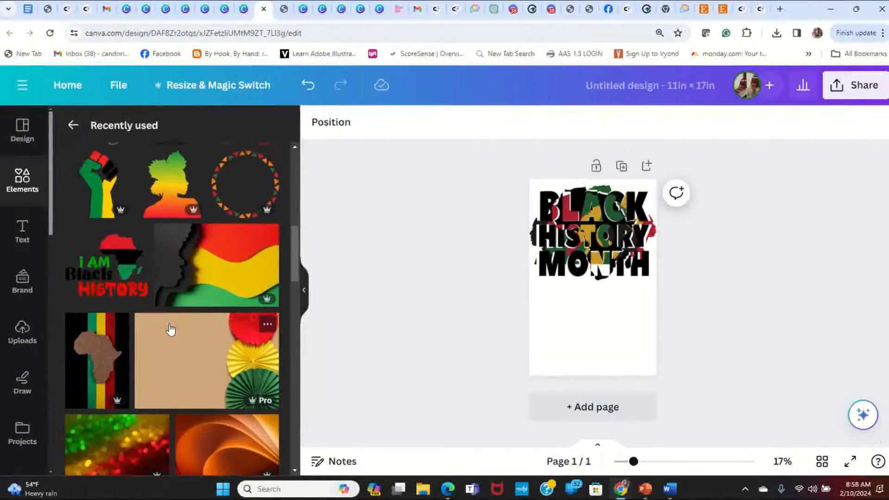
scroll(170, 329, up, 3)
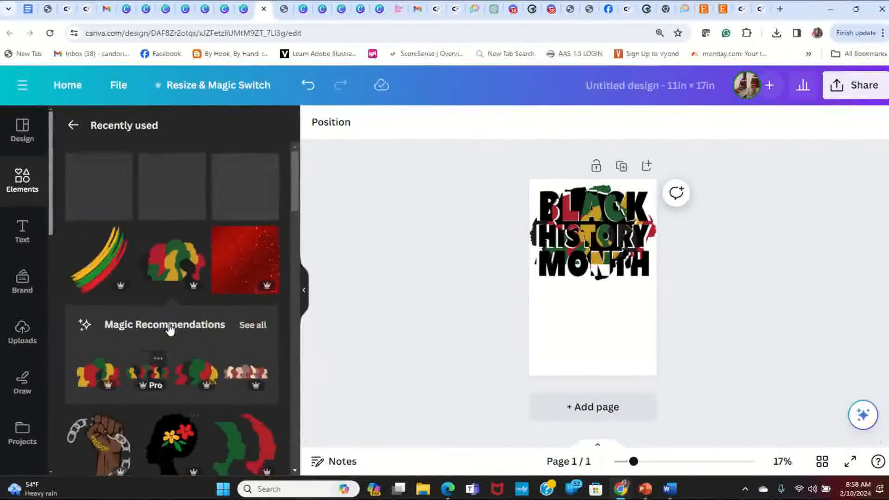
click(97, 276)
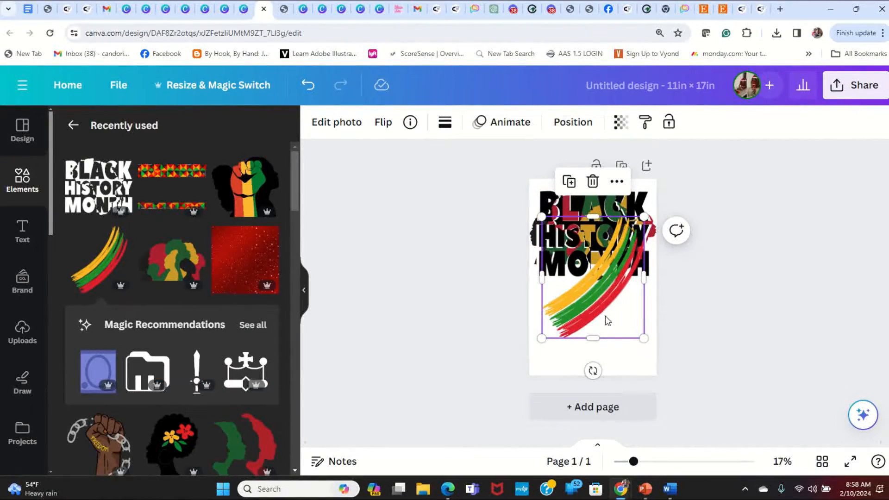
drag(604, 307, 592, 331)
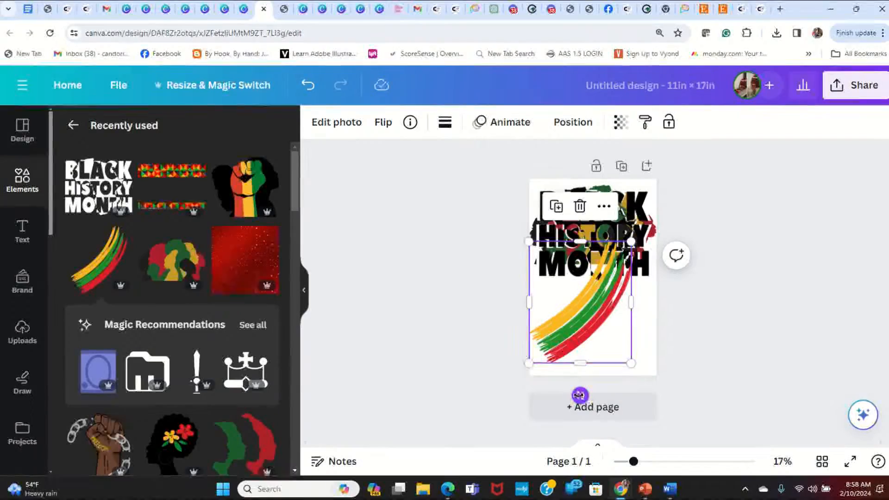
- Rotate the brush strokes into a level, upward-curving arc and center them just below the lettering
drag(579, 395, 516, 352)
drag(554, 307, 568, 311)
drag(513, 302, 529, 304)
drag(609, 331, 605, 323)
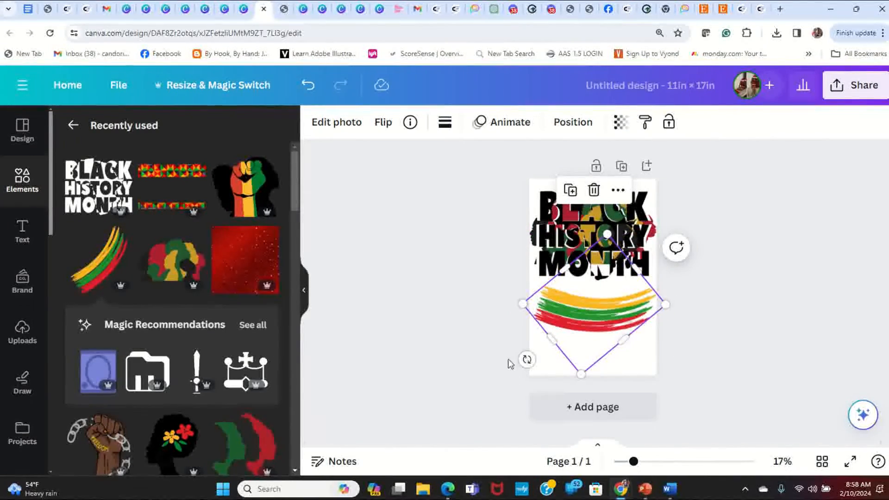
drag(527, 359, 528, 357)
- Duplicate the brush-stroke arc, stack the copy evenly below the original, and preview the page full screen
right_click(581, 318)
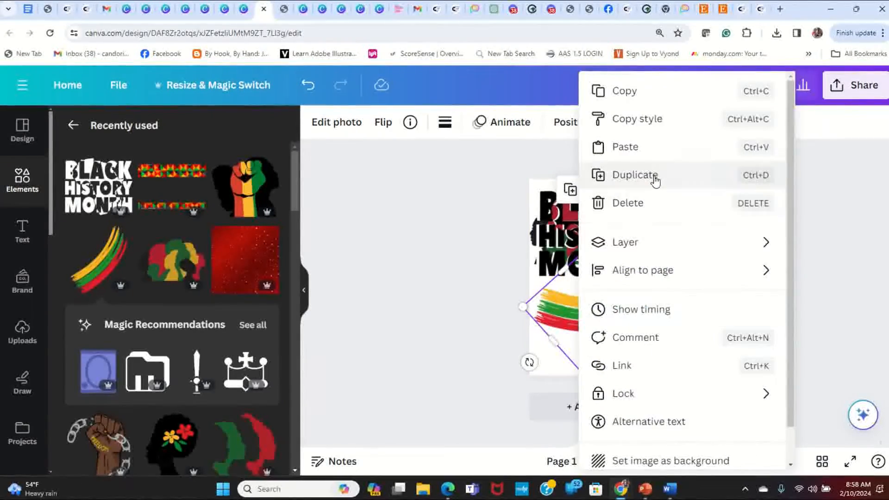
click(627, 174)
drag(616, 320, 597, 329)
scroll(650, 357, down, 1)
drag(594, 283, 594, 326)
drag(554, 300, 548, 292)
drag(613, 370, 611, 351)
click(764, 331)
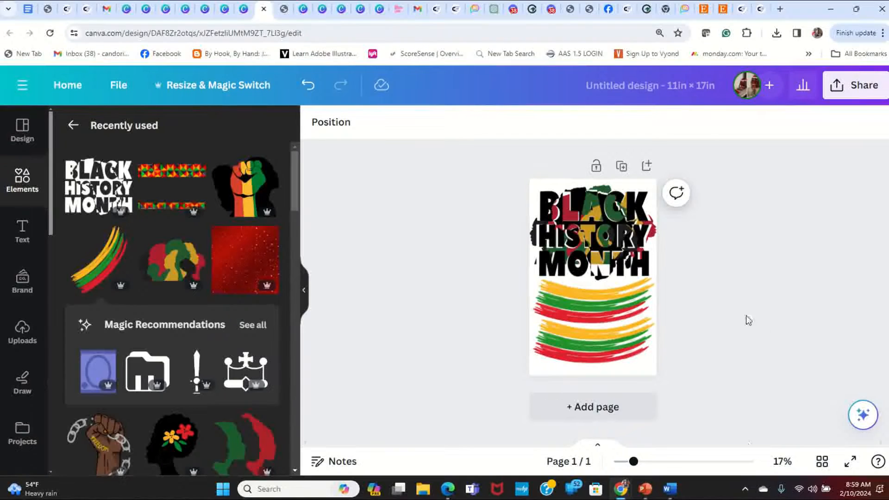
click(850, 461)
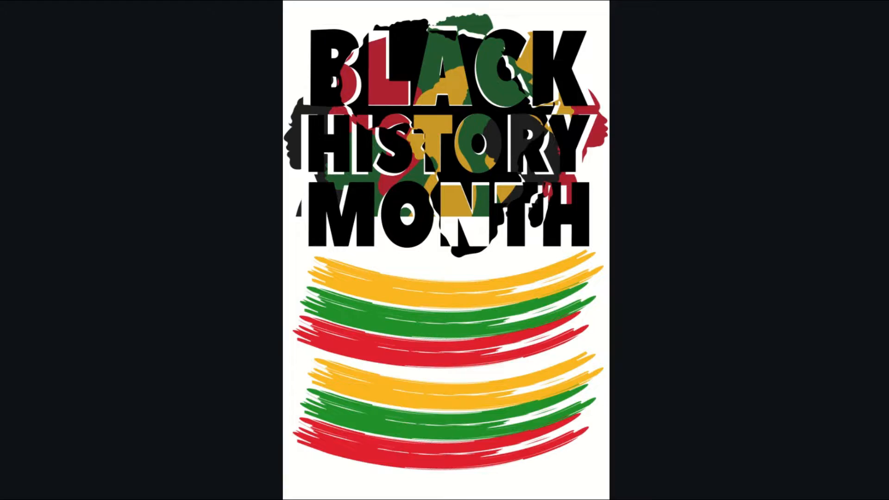
key(Escape)
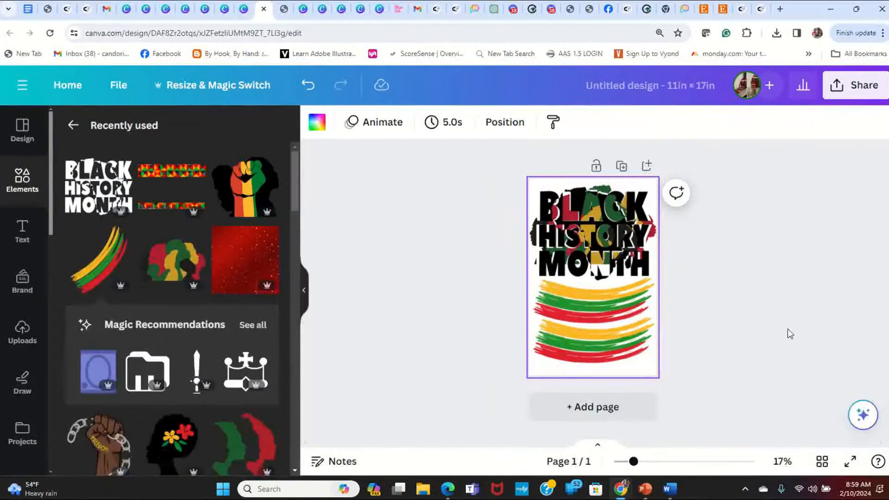
- Add the uploaded picture of the girl with two hair puffs and folded arms, enlarged and centered over the page's lower part
click(20, 346)
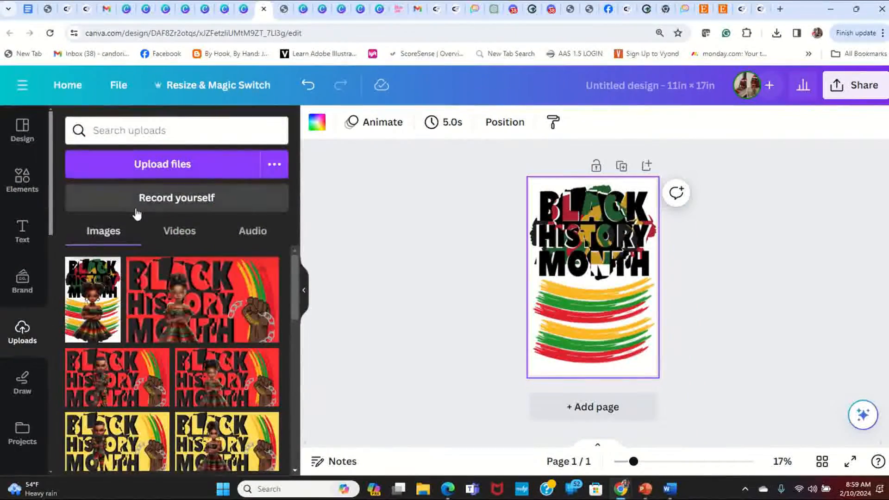
scroll(149, 293, down, 10)
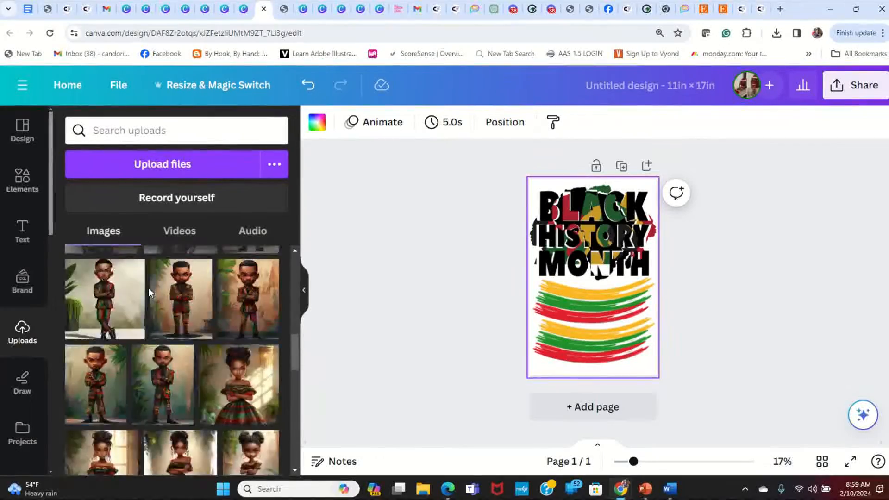
scroll(149, 293, down, 5)
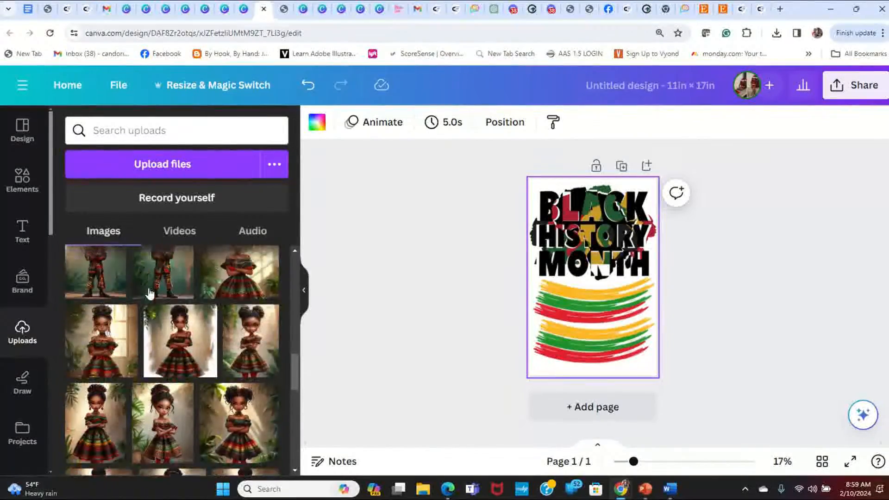
click(211, 298)
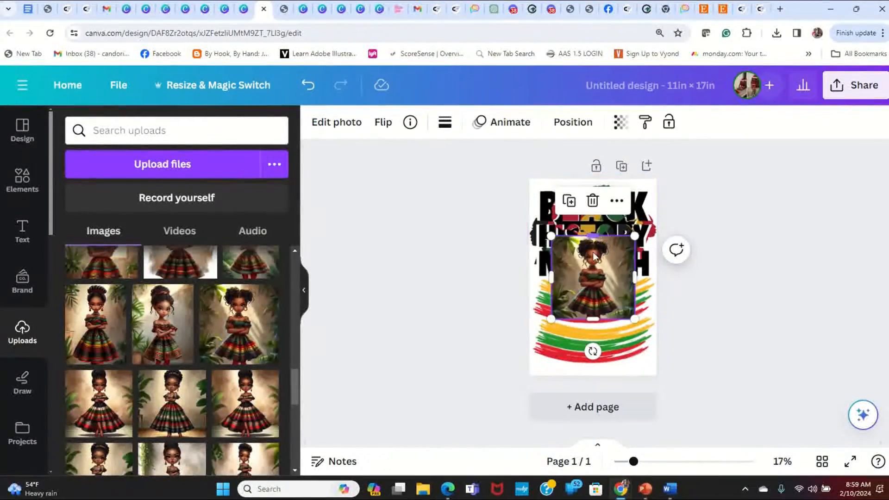
drag(634, 318, 660, 417)
drag(623, 347, 595, 350)
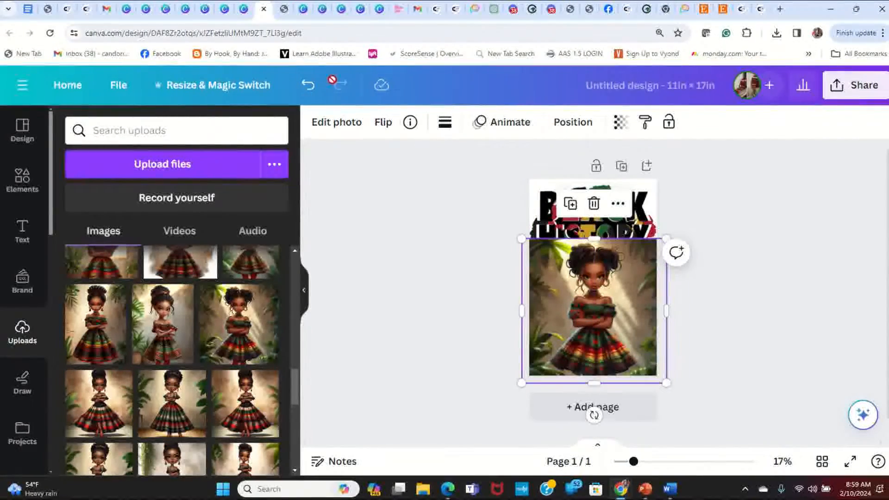
- Remove the background from the girl picture with BG Remover
click(349, 124)
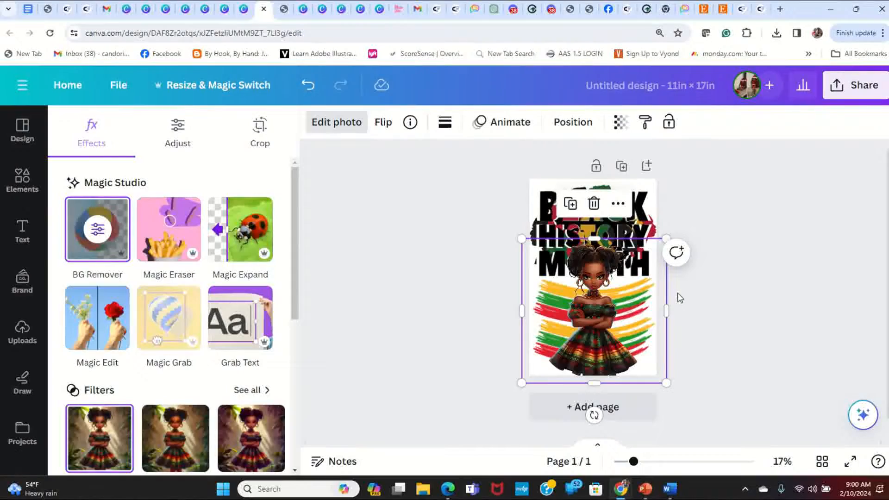
- Deselect the cut-out girl picture and preview the finished page full screen
key(Escape)
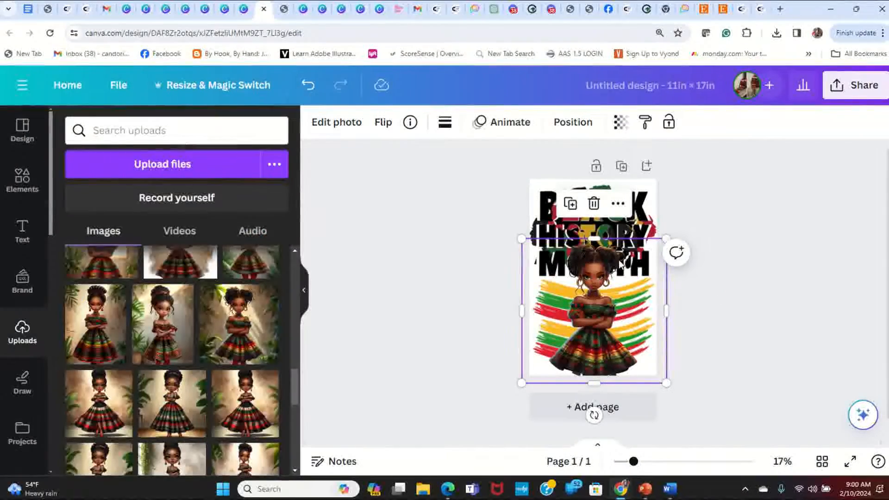
click(736, 202)
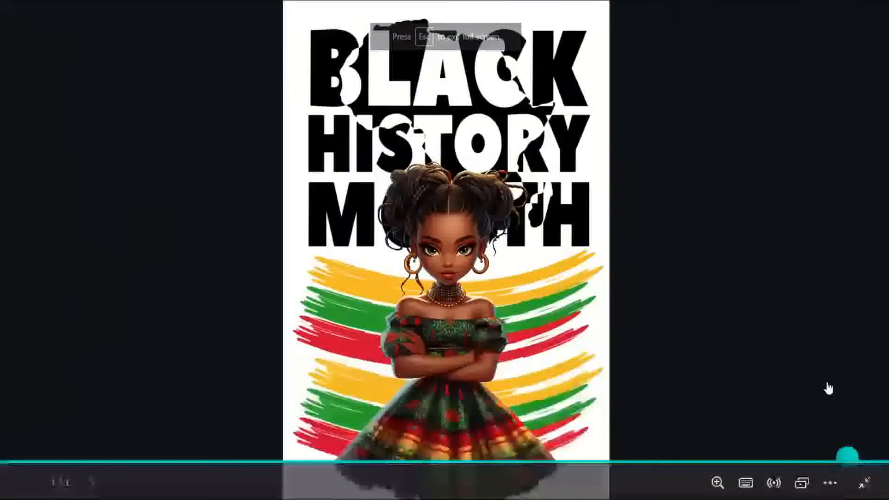
click(850, 461)
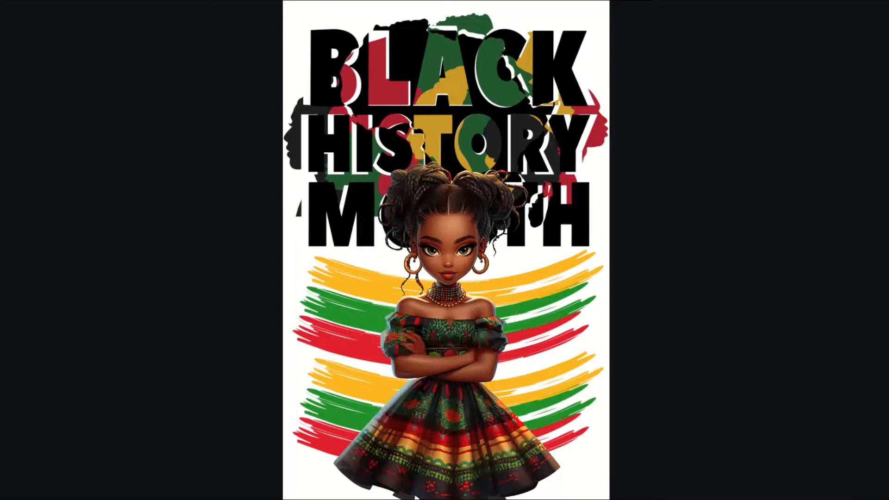
key(Escape)
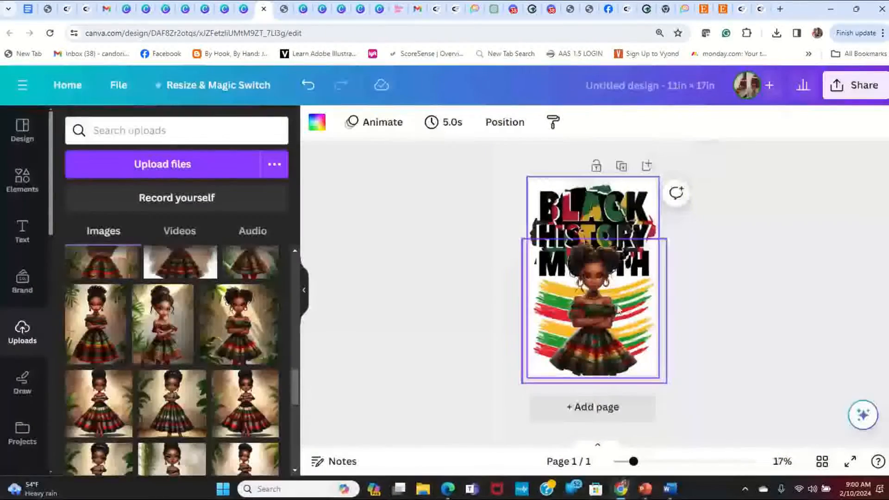
- Add a second blank page and give it the dark red document color as background
click(646, 166)
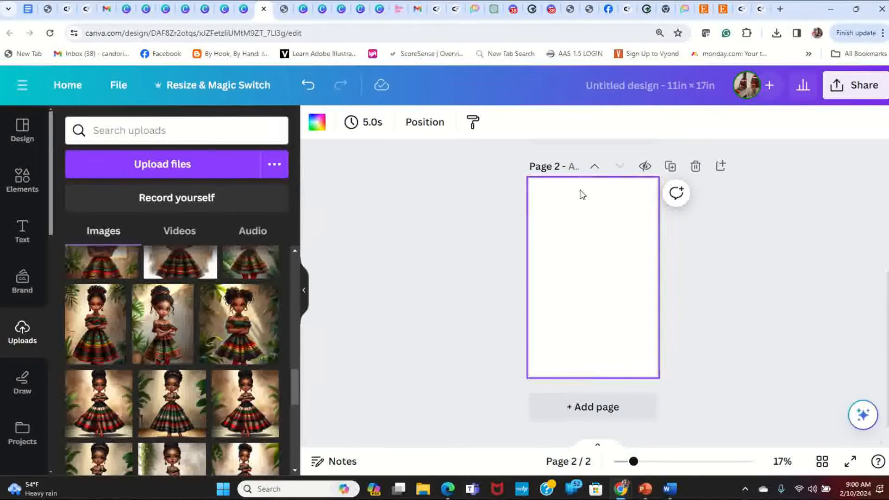
click(317, 124)
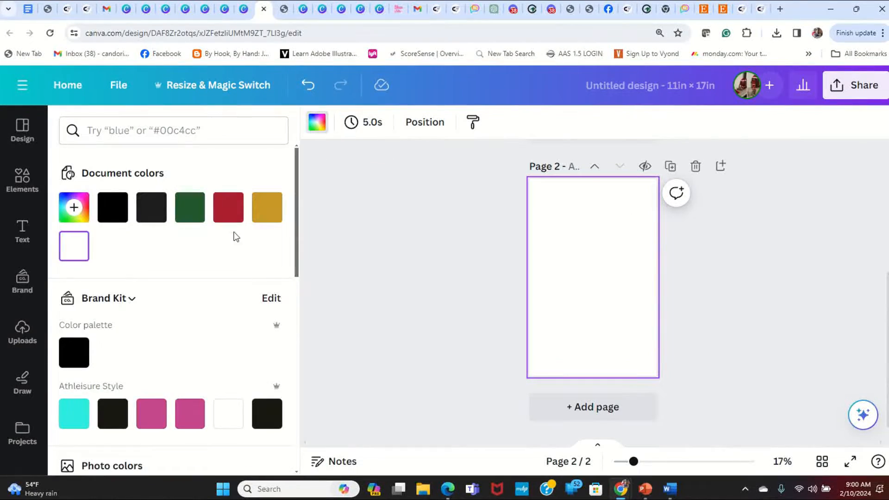
click(228, 208)
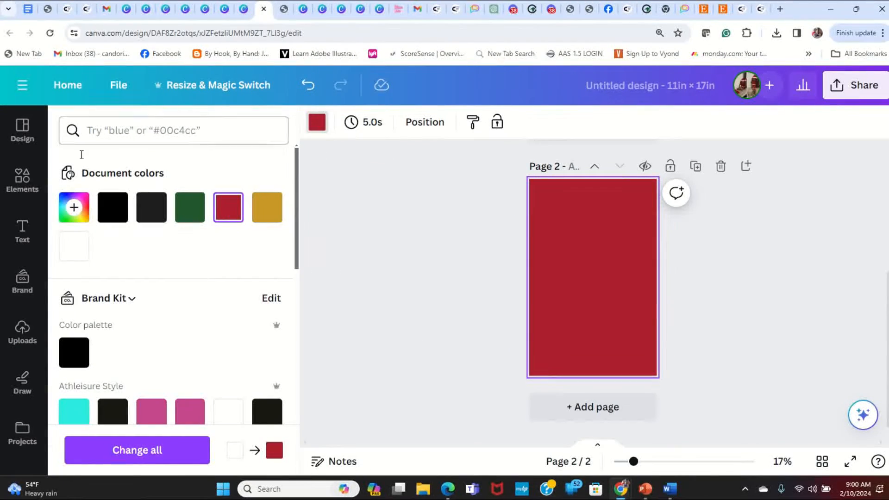
- Add the uploaded picture of the girl with two hair puffs to page 2 and remove its background with BG Remover
click(22, 336)
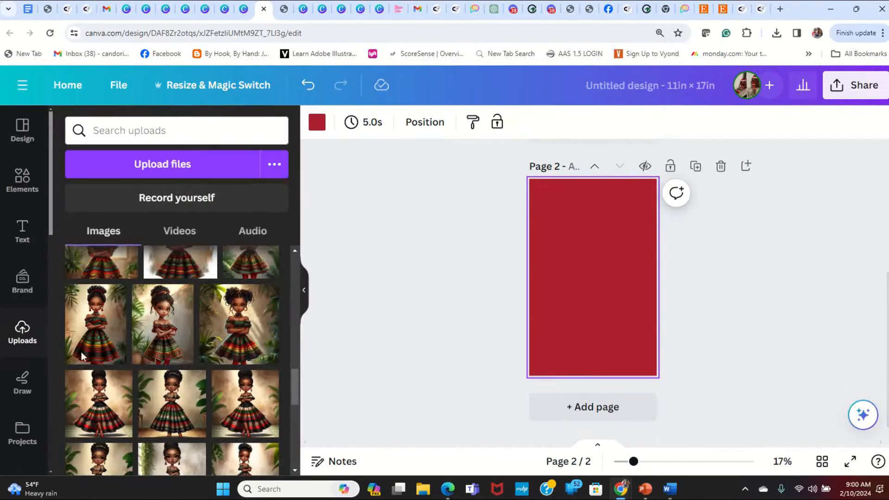
click(244, 341)
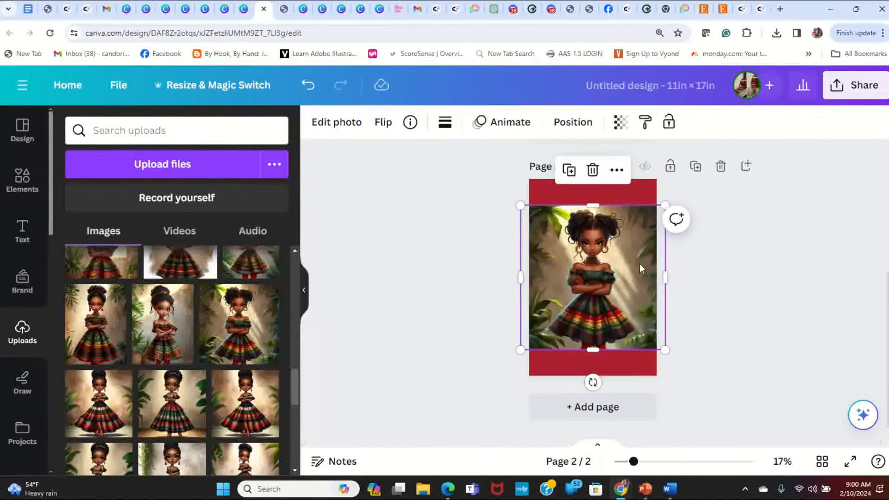
click(348, 123)
click(97, 229)
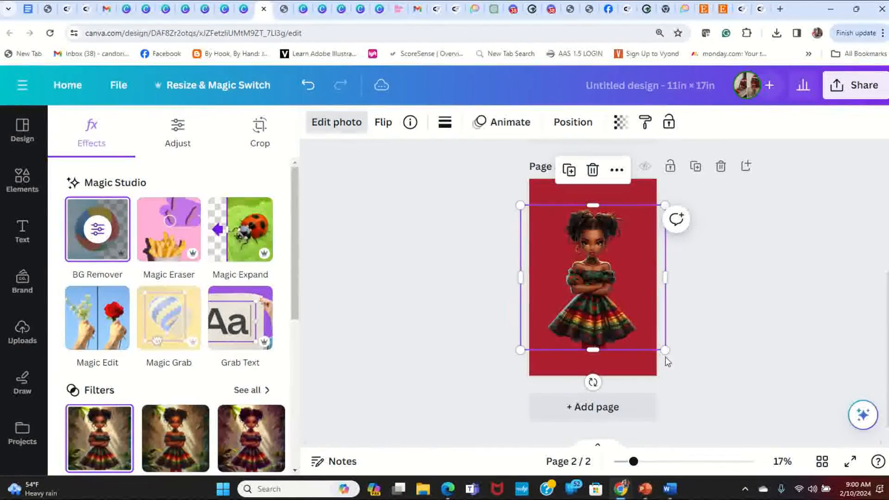
- Enlarge the cut-out girl on page 2 and center her against the page's bottom edge, comparing the placement with page 1
drag(665, 350, 679, 402)
drag(610, 335, 604, 326)
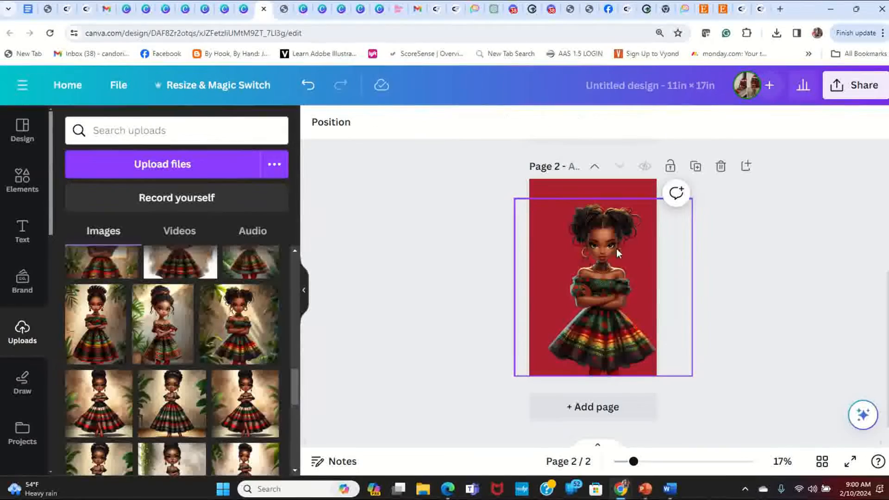
drag(612, 284, 602, 281)
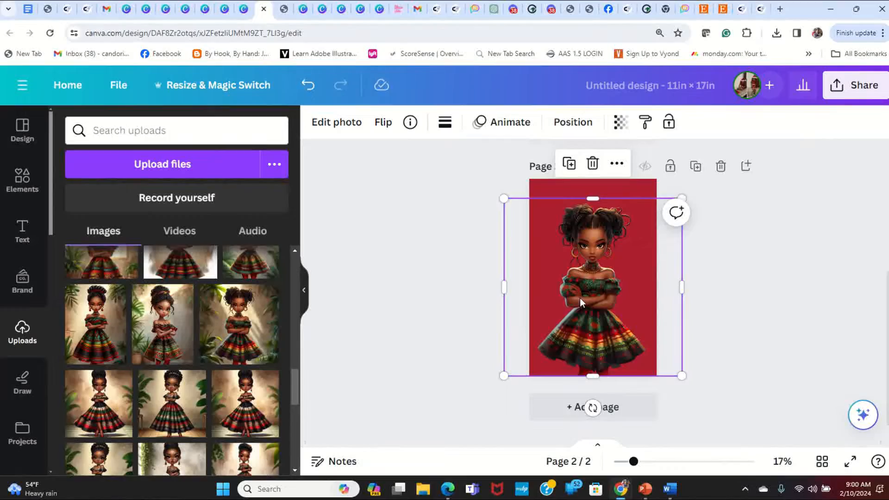
scroll(623, 288, up, 5)
scroll(623, 288, down, 5)
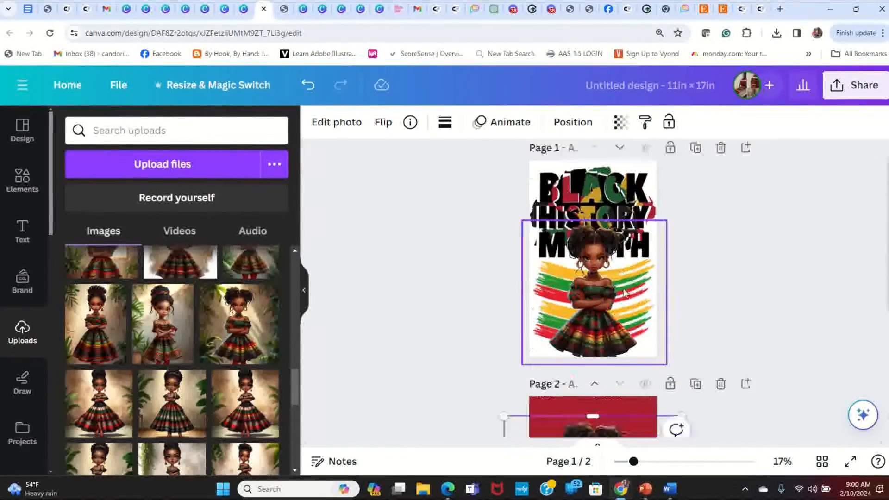
scroll(623, 287, up, 1)
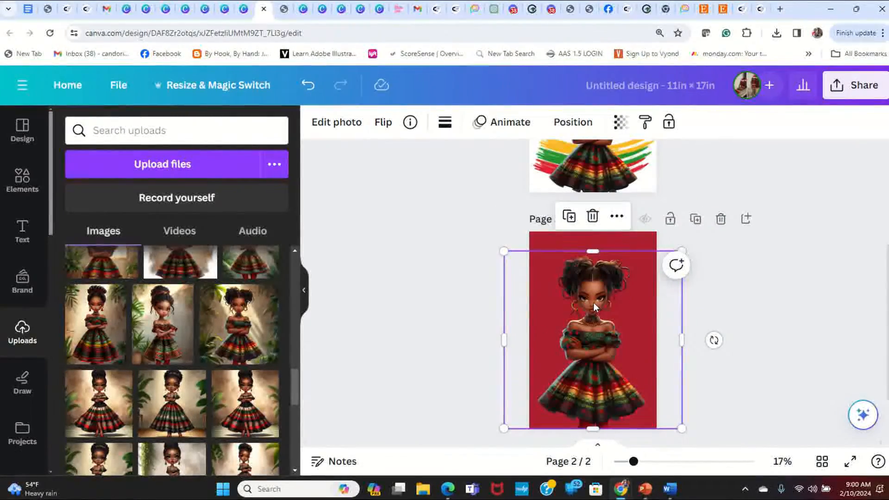
- Shrink the cut-out girl on page 2 to free the upper third, keeping her centered at the page's bottom edge
click(498, 249)
click(504, 273)
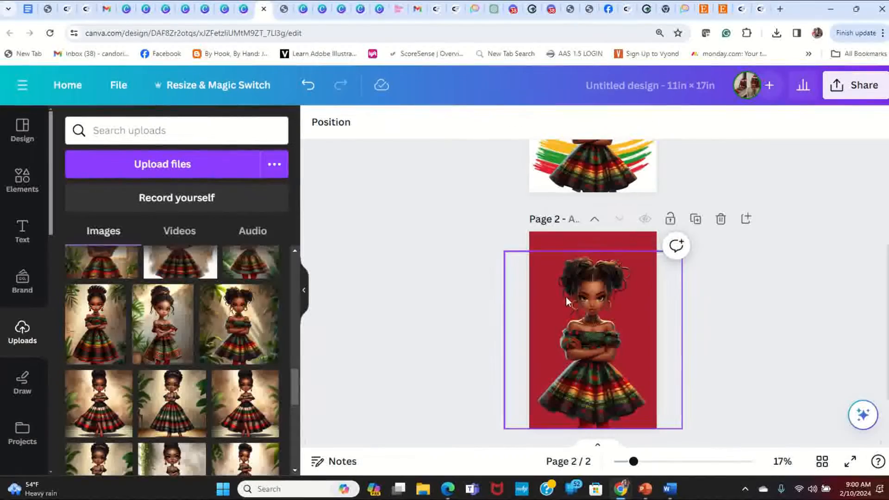
drag(503, 250, 546, 291)
drag(623, 352, 603, 352)
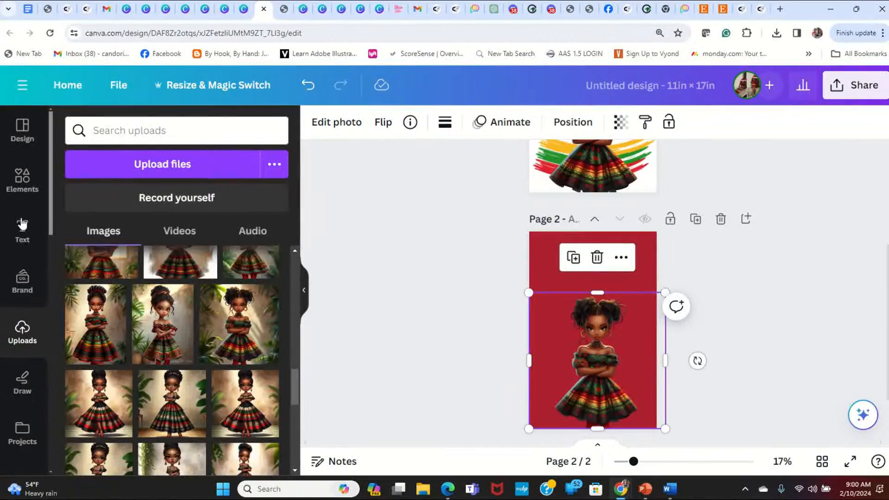
- Add the recently used Black History Month lettering to page 2, slightly reduced and centered at the top, overlapping the girl's hair
click(18, 180)
click(98, 185)
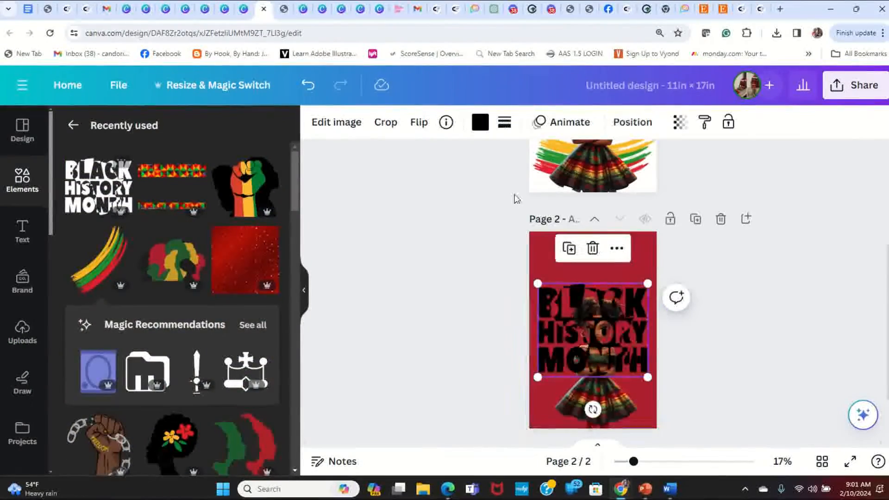
drag(639, 342, 637, 290)
drag(642, 323, 625, 308)
drag(579, 280, 589, 287)
click(598, 376)
click(699, 328)
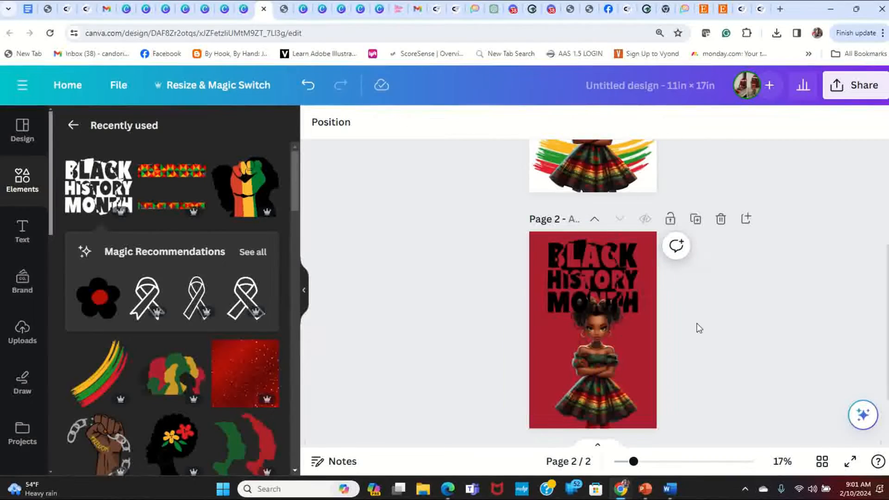
- Preview page 2 full screen and compare its design with page 1
click(849, 463)
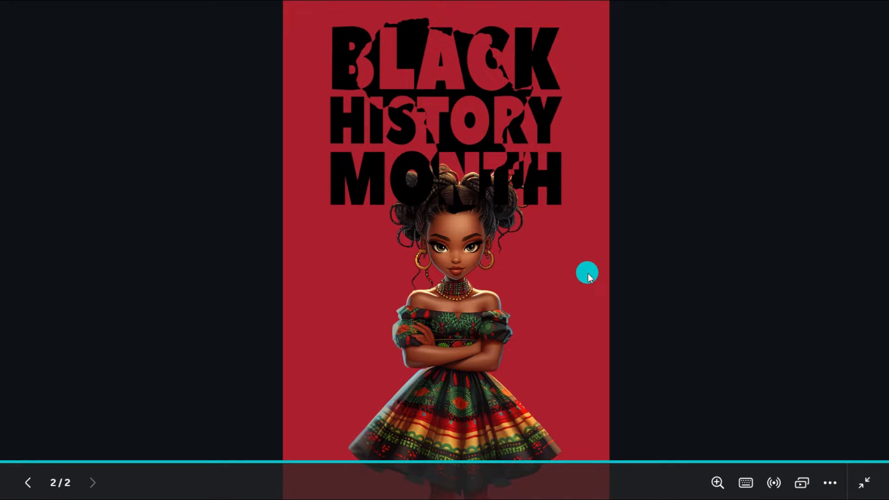
key(Escape)
scroll(650, 226, up, 5)
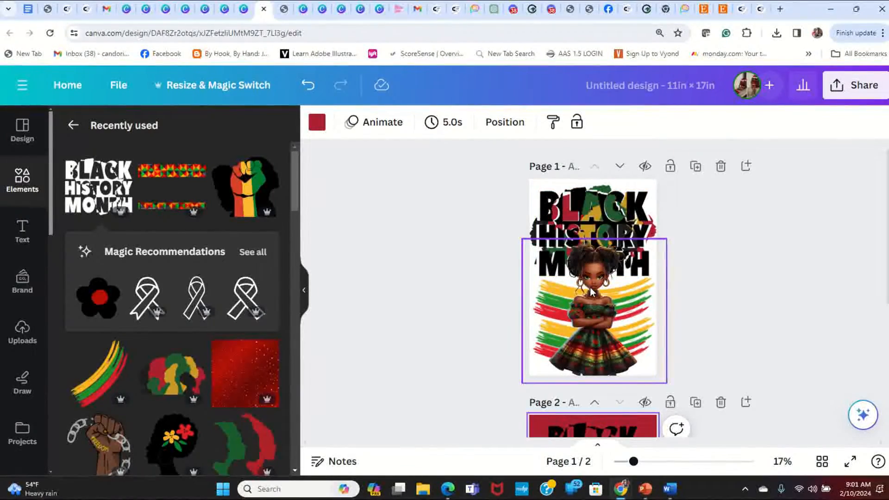
scroll(614, 354, down, 5)
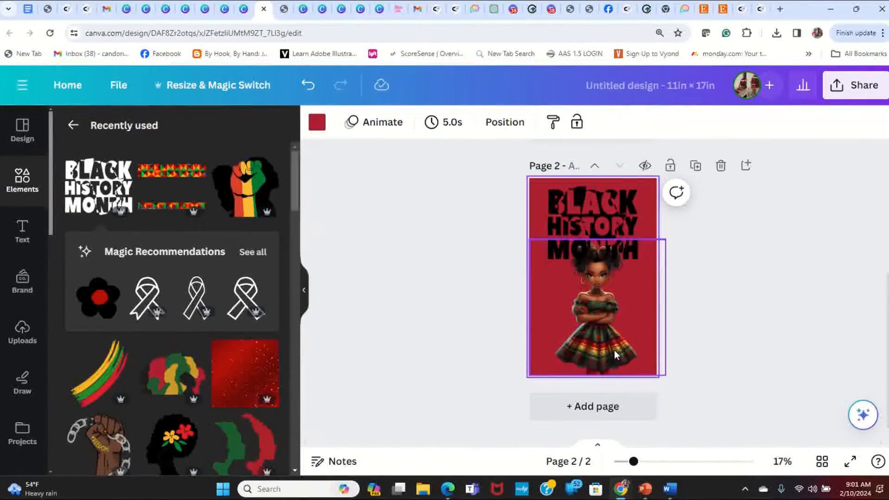
scroll(613, 350, up, 5)
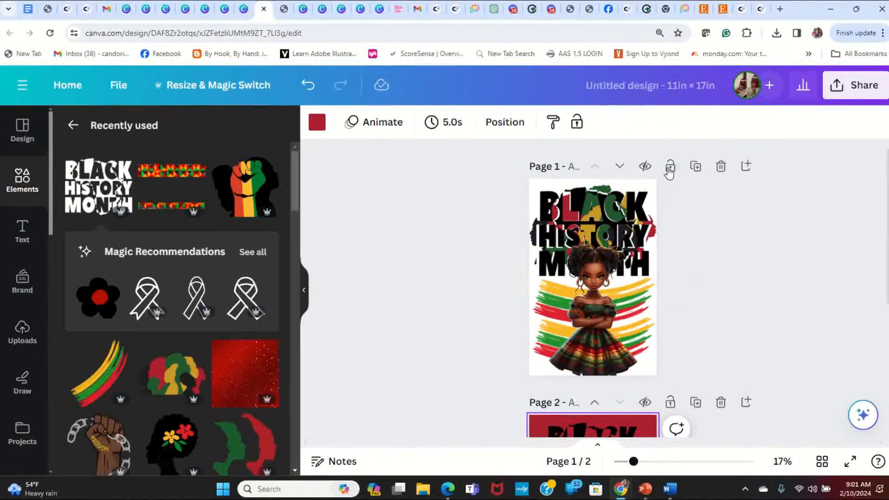
- Set up the design's download as PDF Print with the CMYK color profile for professional printing
click(864, 87)
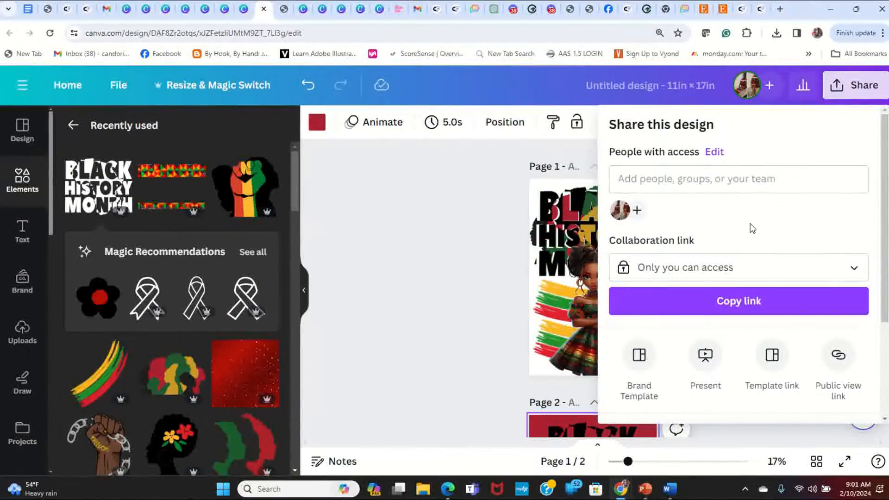
scroll(752, 227, down, 3)
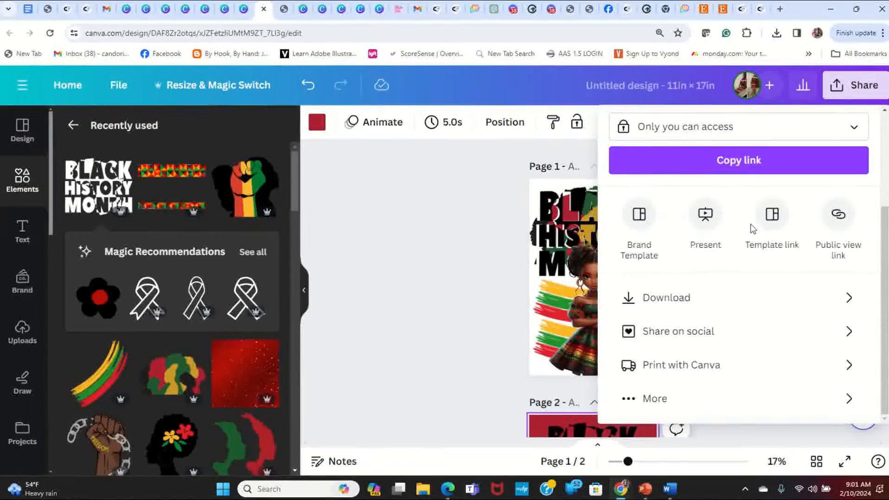
click(701, 301)
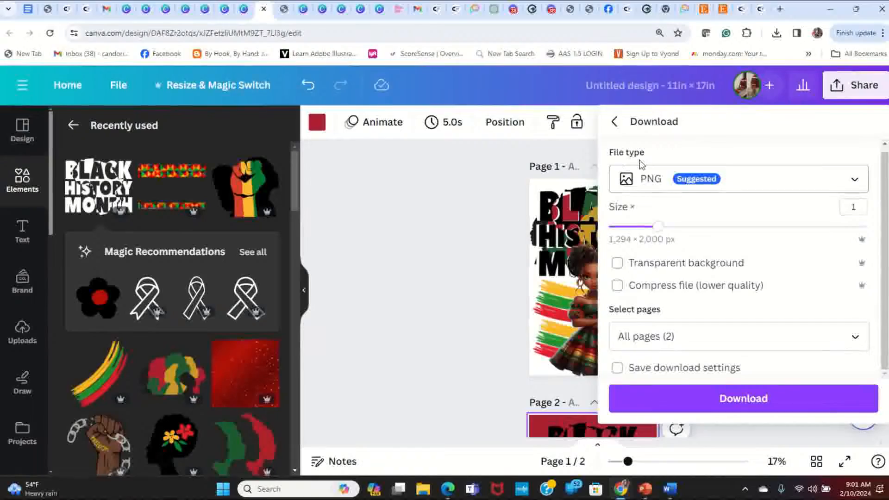
click(657, 182)
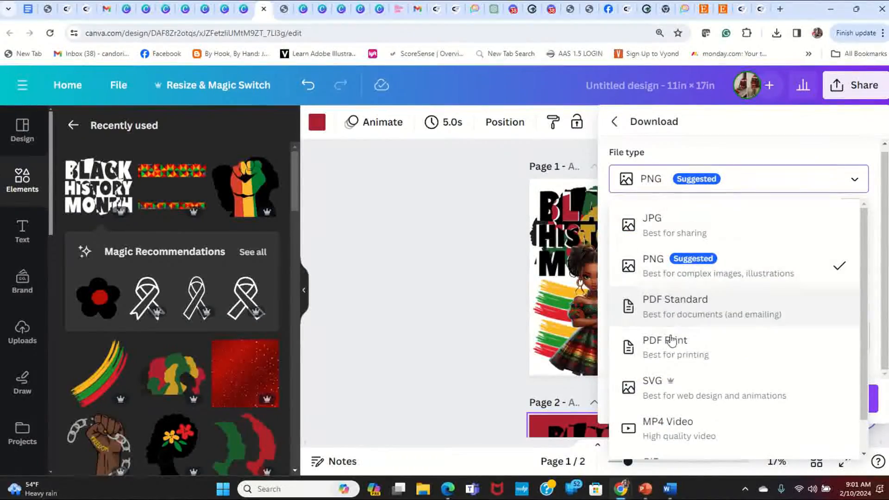
click(686, 351)
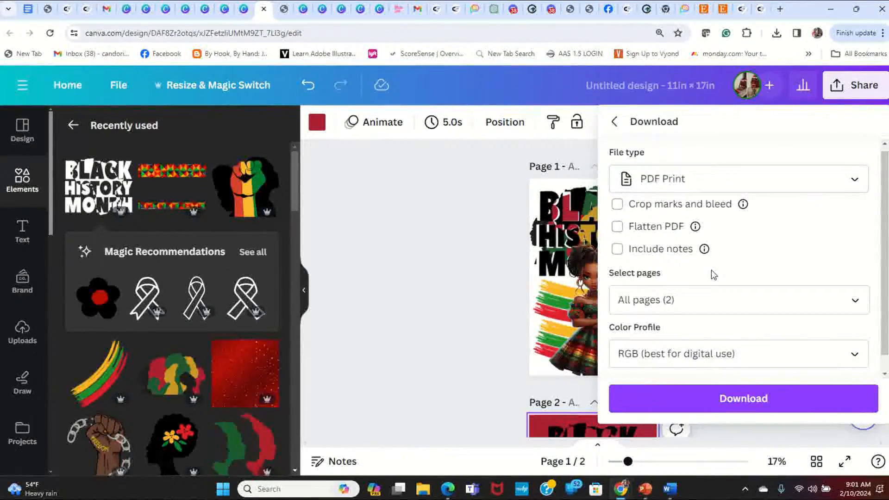
scroll(708, 268, down, 1)
click(675, 342)
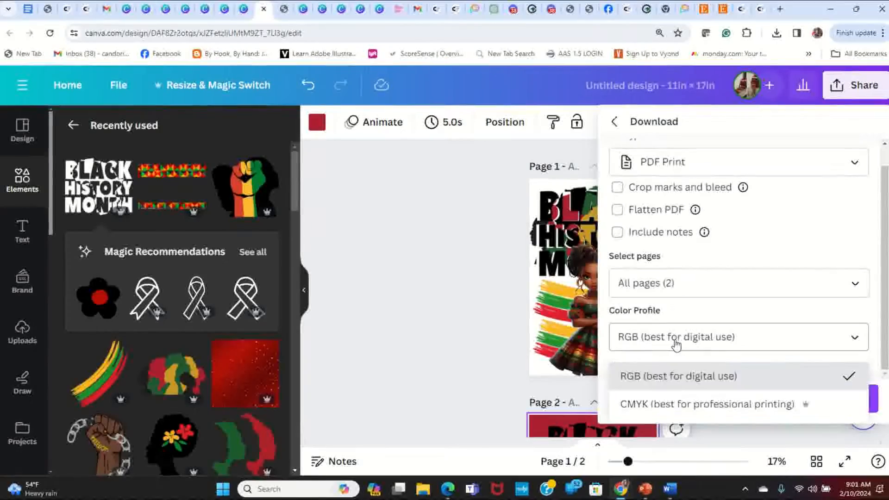
click(681, 404)
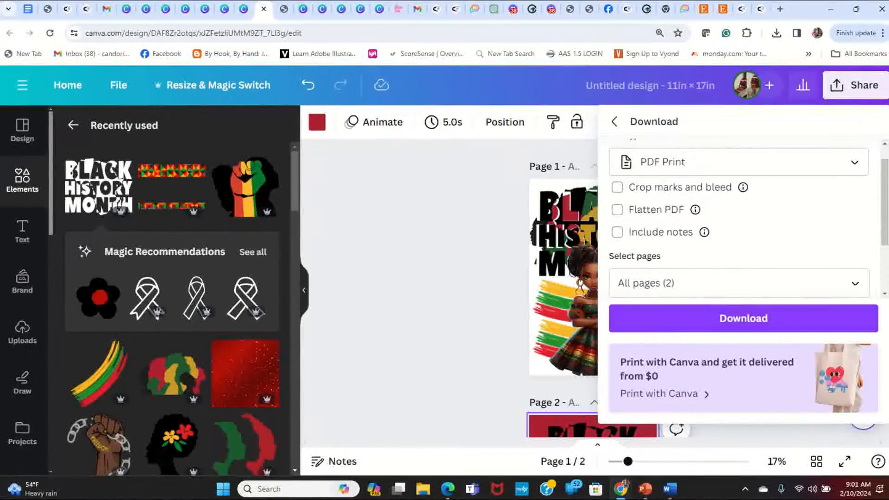
- Limit the download to page 1 only
click(854, 284)
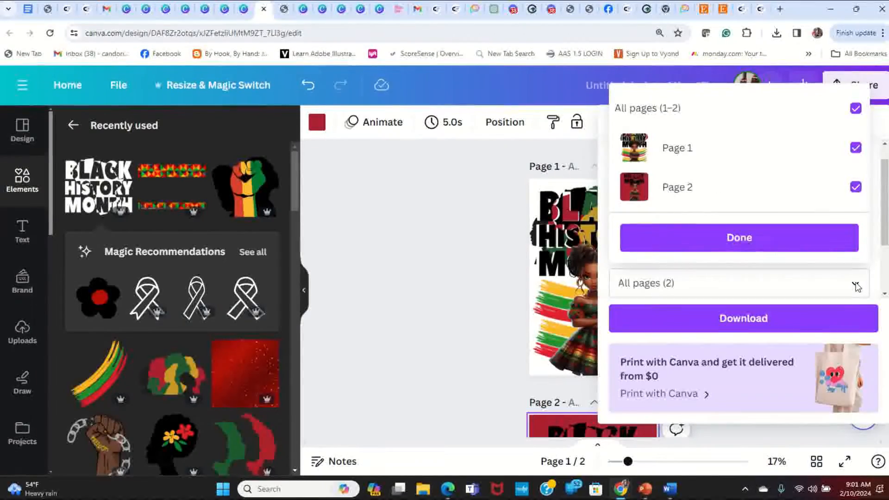
click(855, 108)
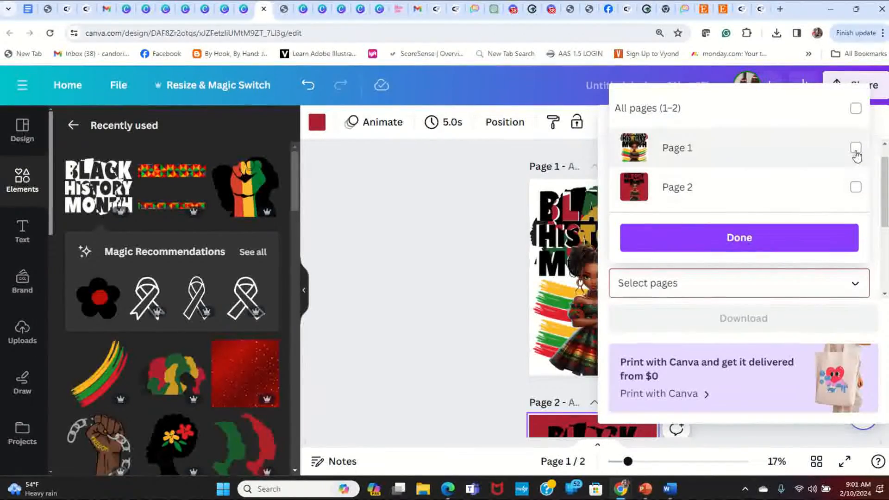
click(855, 148)
click(701, 238)
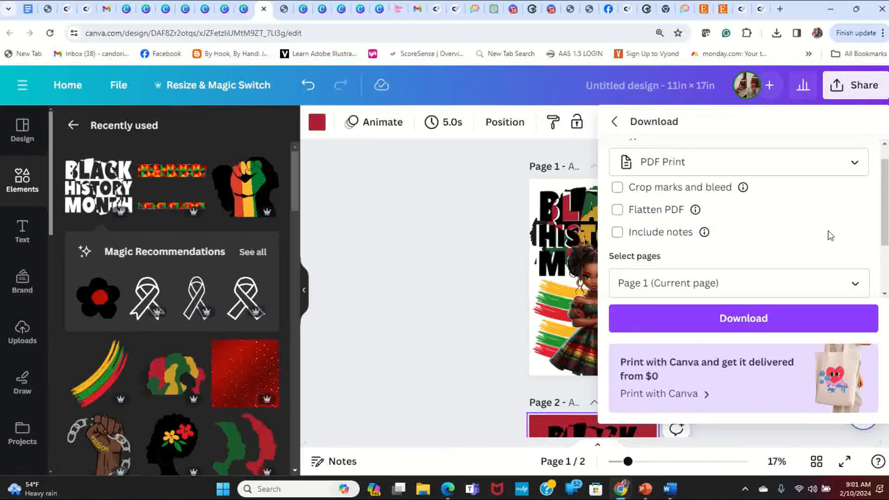
- Download the page 1 PDF and open the downloaded file to inspect the lettering, girl and brush strokes
click(777, 318)
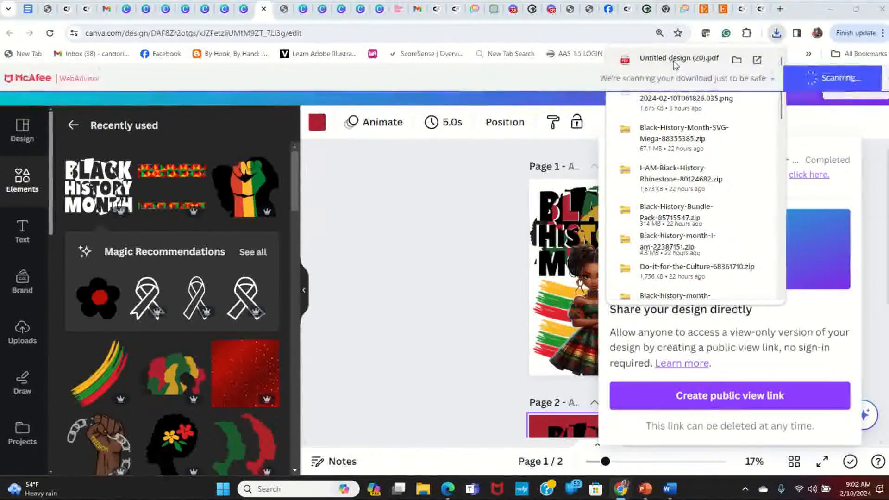
click(675, 60)
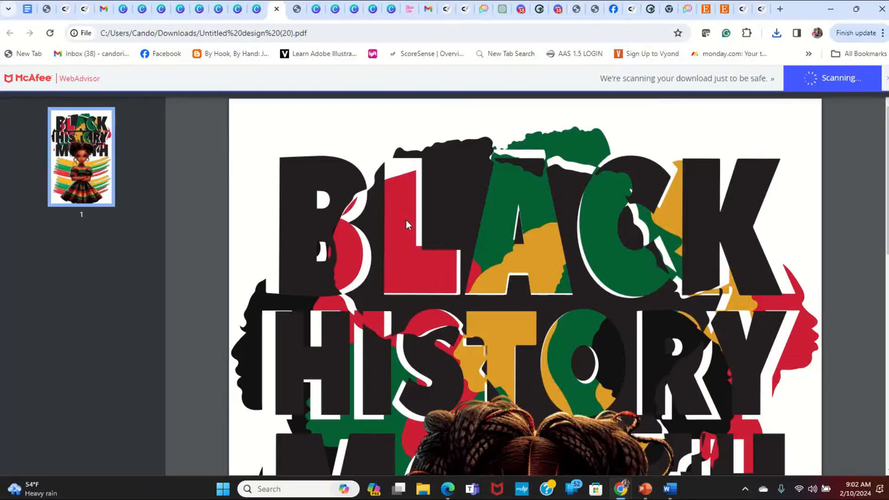
scroll(433, 285, down, 7)
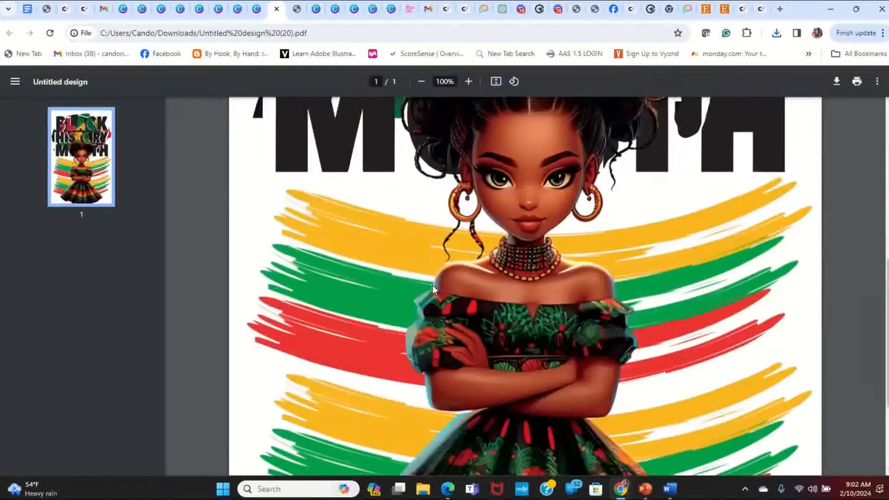
- Look over the page 1 PDF from the lettering down to the skirt, close it and return to the design
scroll(432, 286, up, 7)
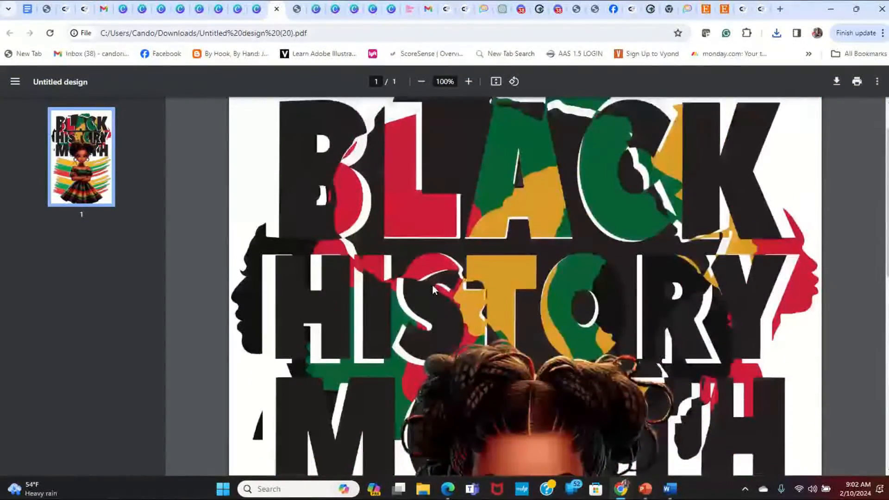
scroll(432, 285, up, 1)
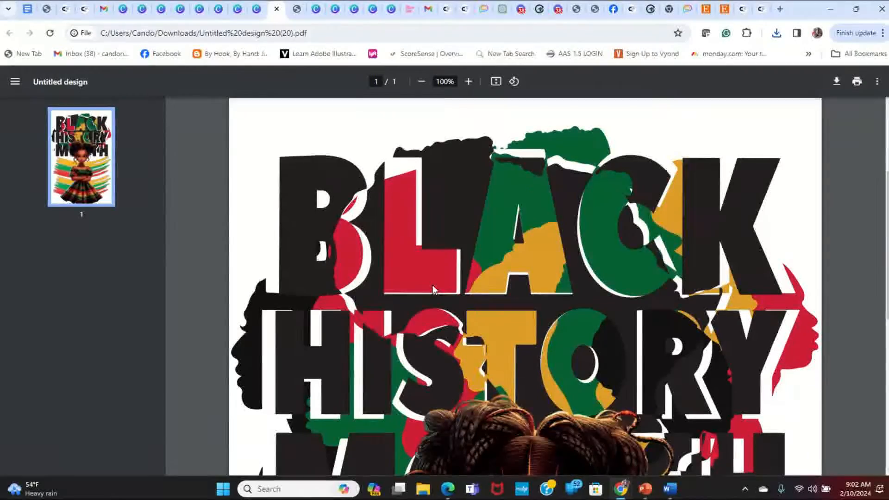
scroll(432, 284, down, 5)
scroll(433, 290, down, 5)
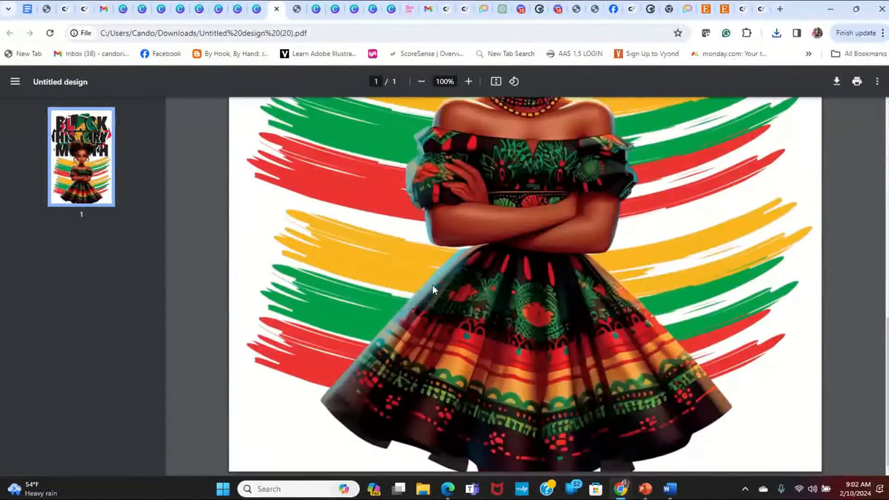
scroll(432, 285, up, 10)
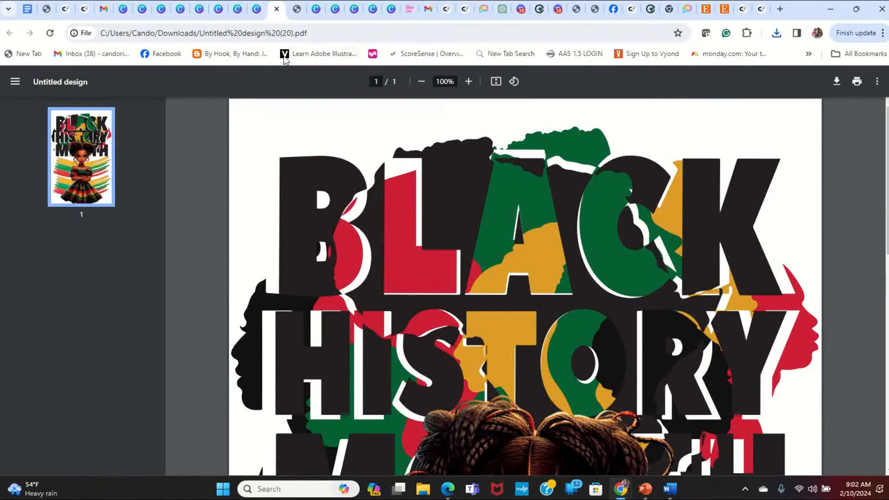
click(277, 9)
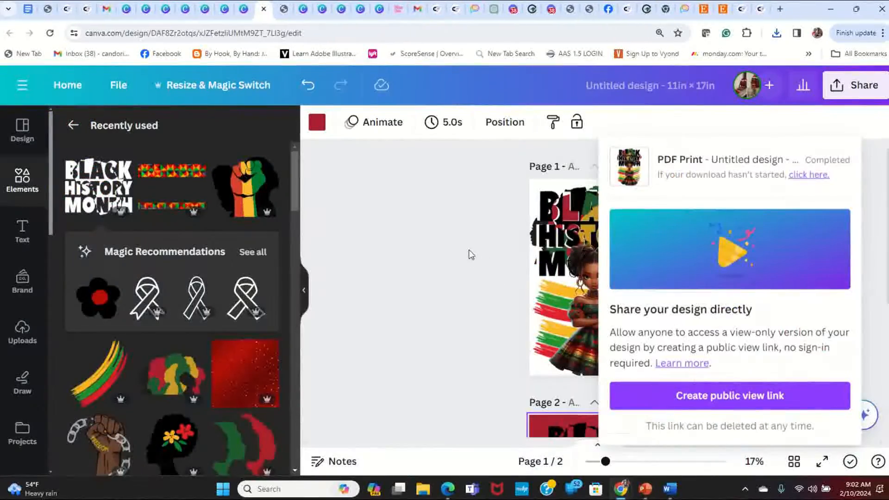
click(771, 233)
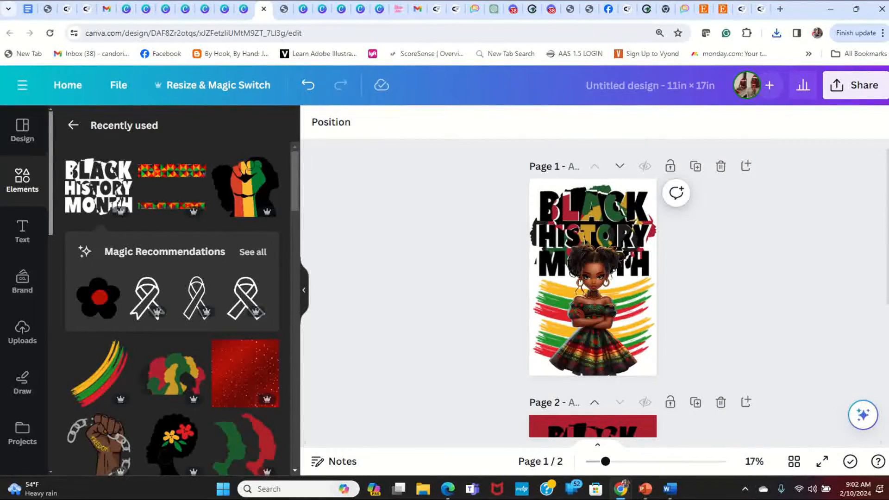
- Download only page 1 of the design as a PNG image
click(861, 85)
scroll(712, 211, down, 3)
scroll(712, 211, up, 3)
scroll(713, 211, down, 3)
click(683, 300)
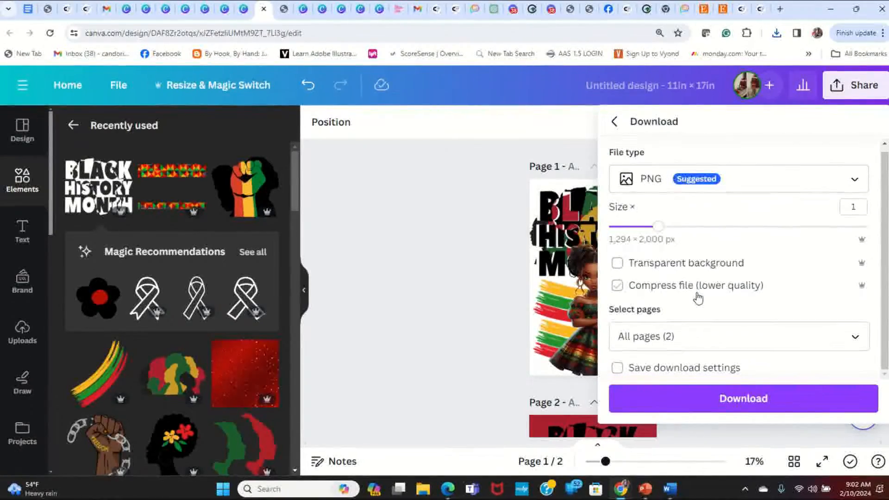
click(853, 341)
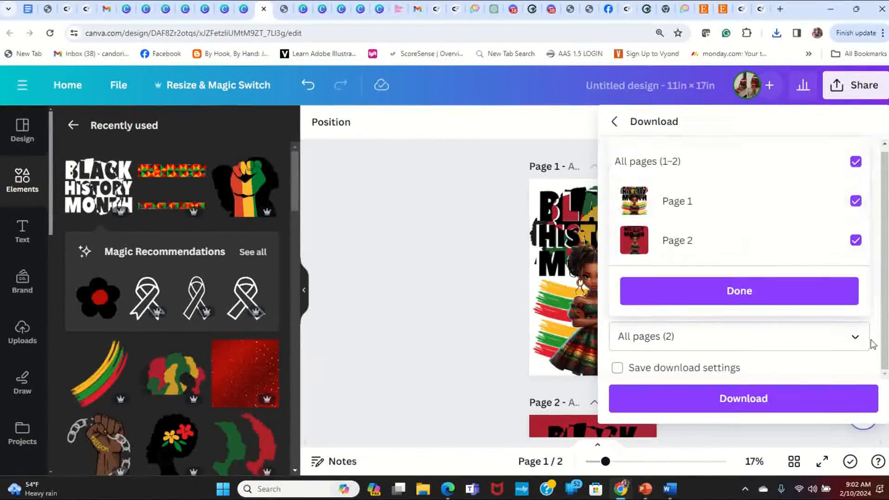
click(855, 162)
click(857, 201)
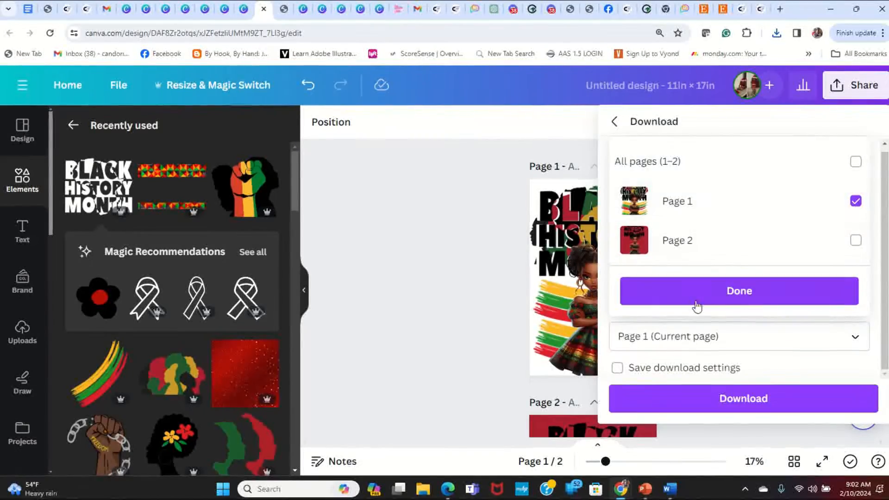
click(777, 289)
click(746, 398)
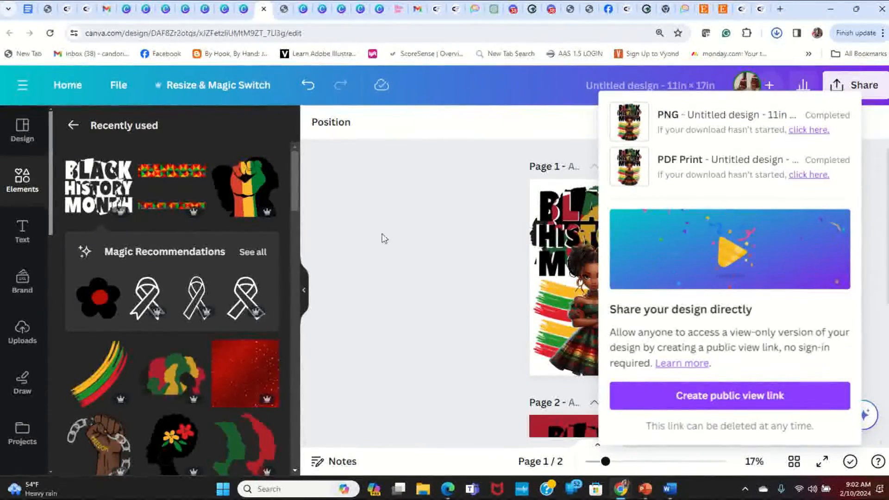
click(501, 250)
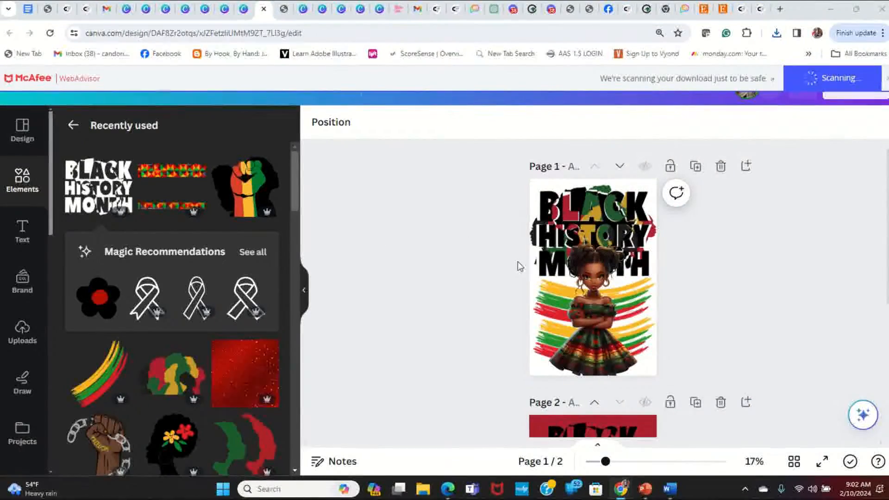
- Add a blank page after page 1 and upload the downloaded page 1 PNG from the Downloads folder
click(746, 166)
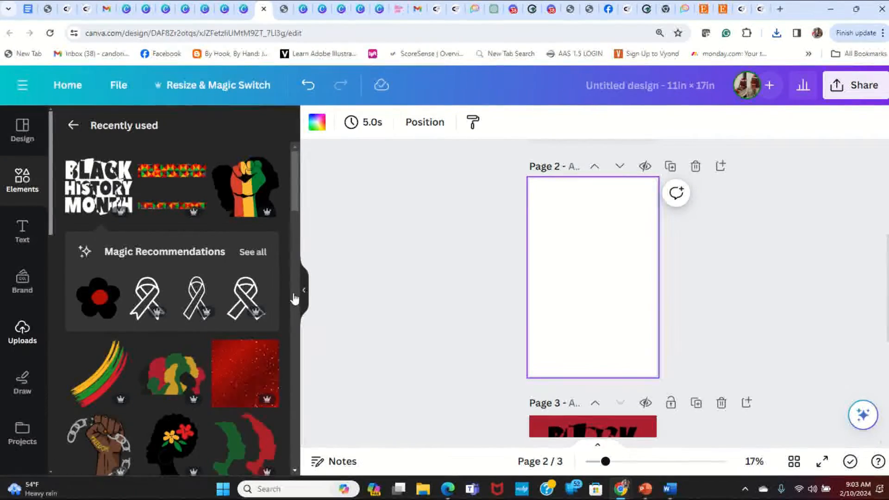
click(226, 170)
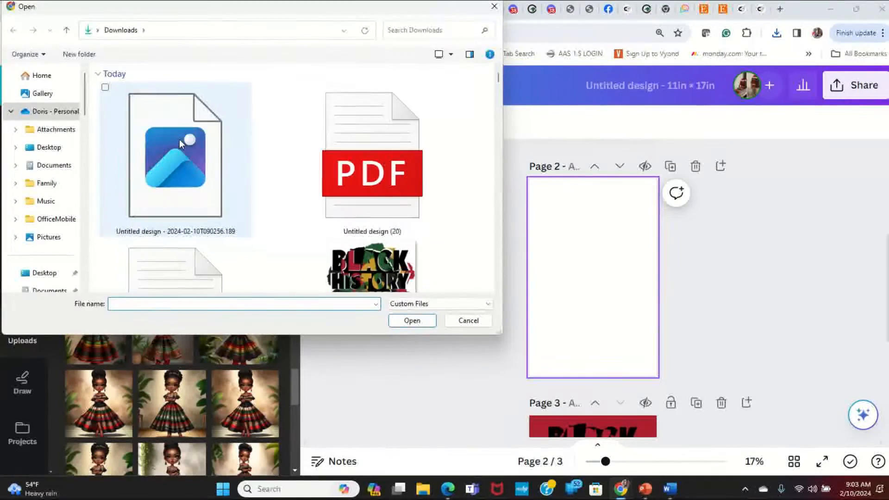
click(161, 177)
click(411, 320)
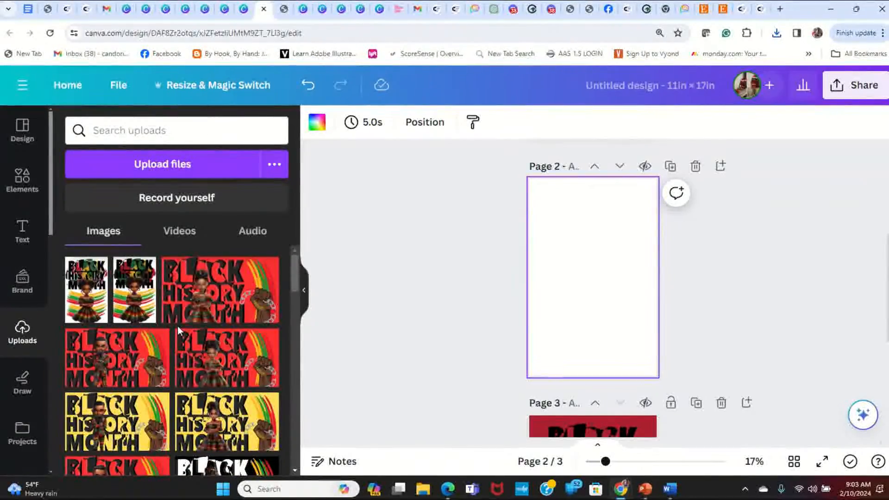
- Place the uploaded page 1 image on the blank page 2, enlarged to about 10 × 15.4 in, and preview it full screen
click(93, 299)
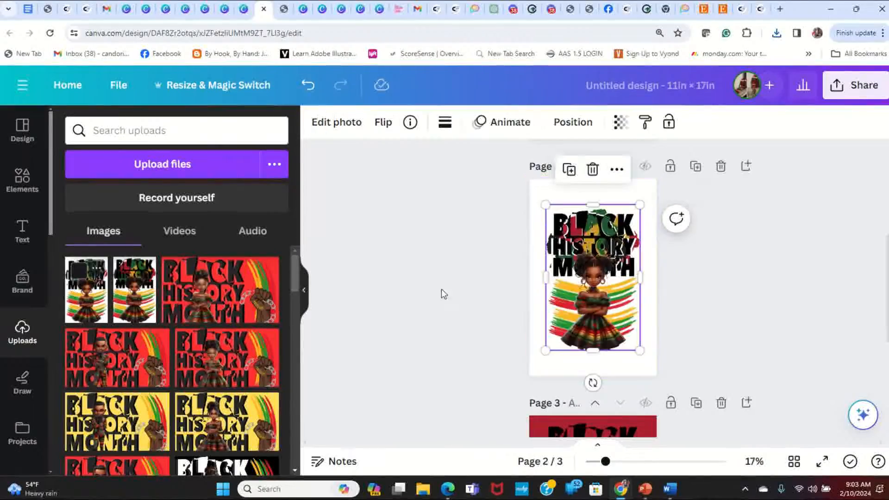
drag(598, 265, 586, 241)
drag(629, 334, 659, 358)
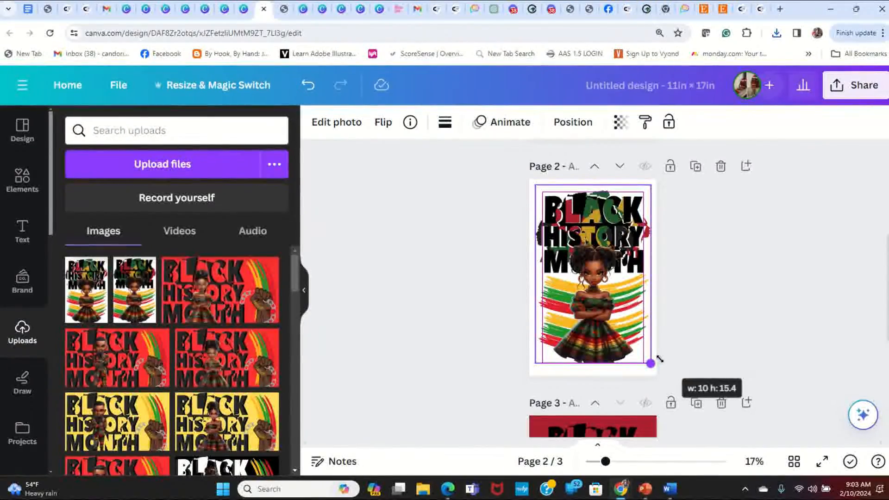
drag(659, 358, 660, 360)
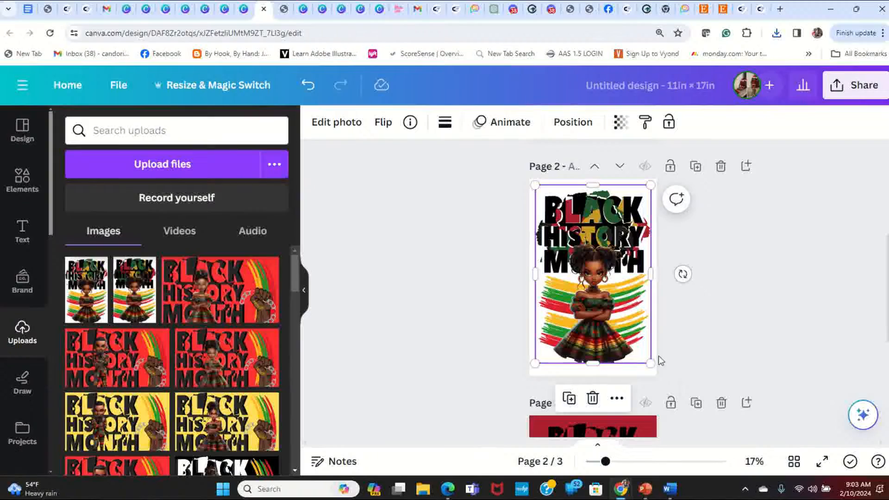
click(448, 246)
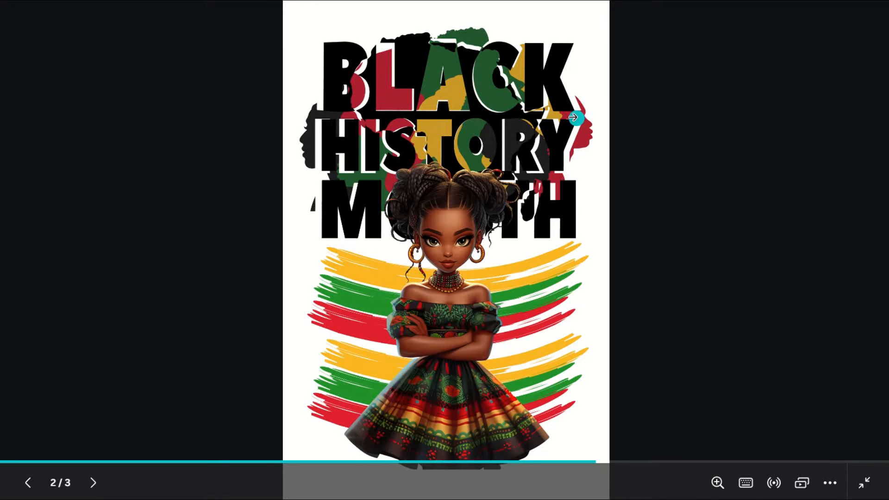
key(Escape)
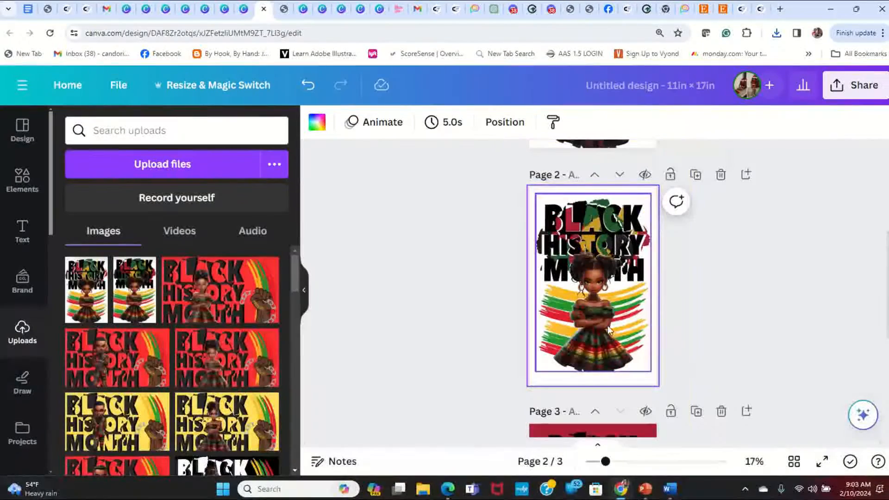
- Flip the image on page 2 horizontally to mirror the whole design
click(629, 306)
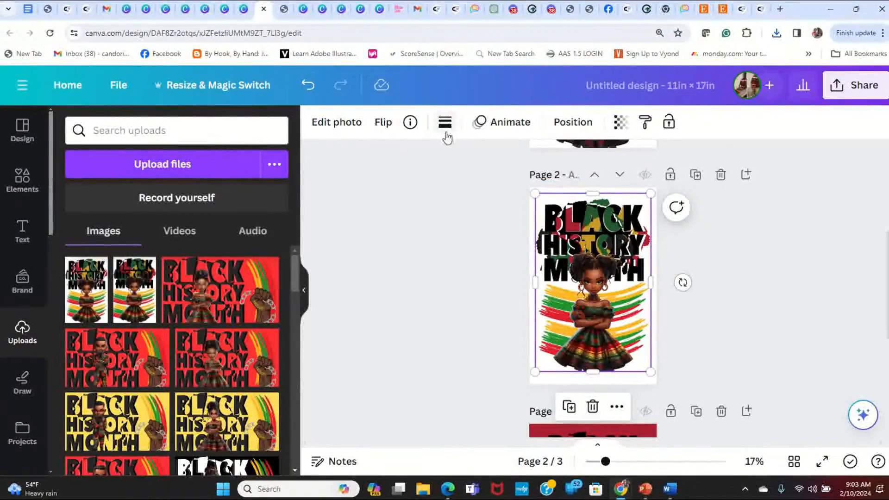
click(383, 122)
click(395, 160)
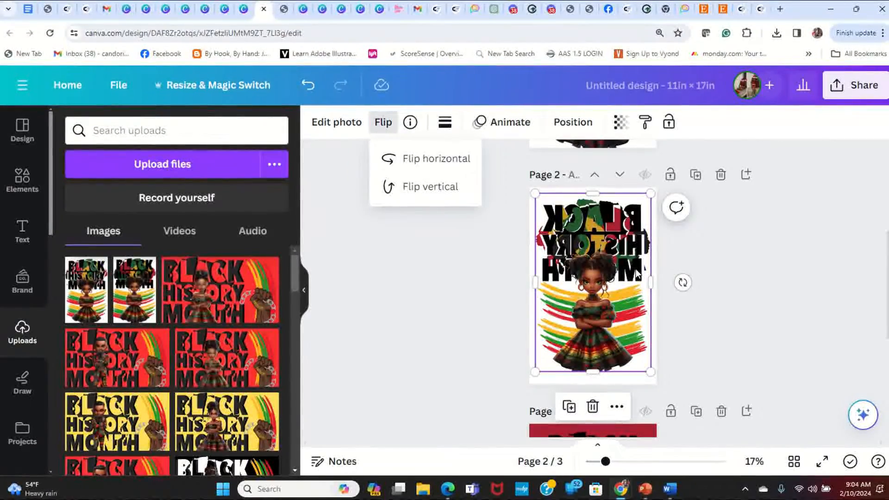
- Set up the mirrored design's download with PDF Print as the file type
click(873, 88)
scroll(775, 284, down, 3)
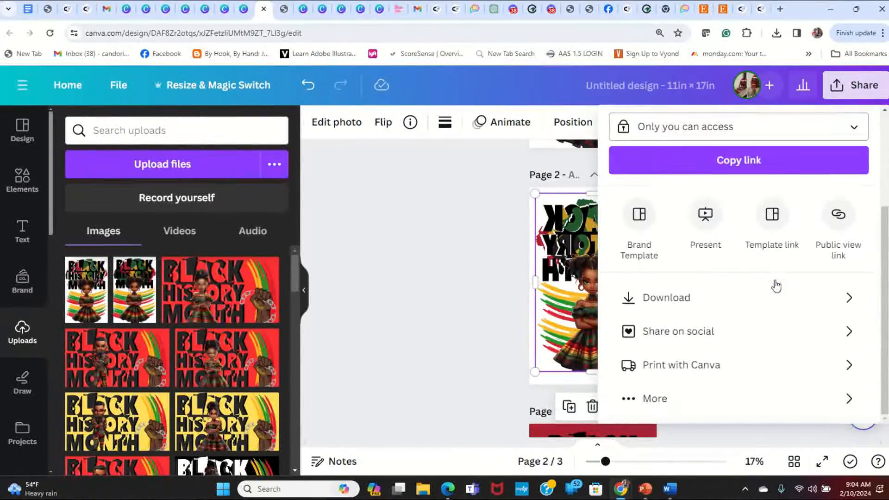
click(777, 297)
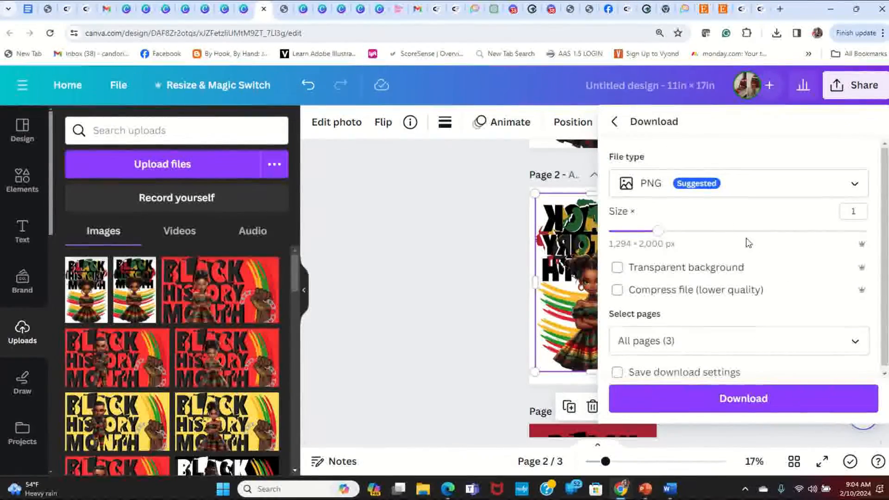
click(715, 180)
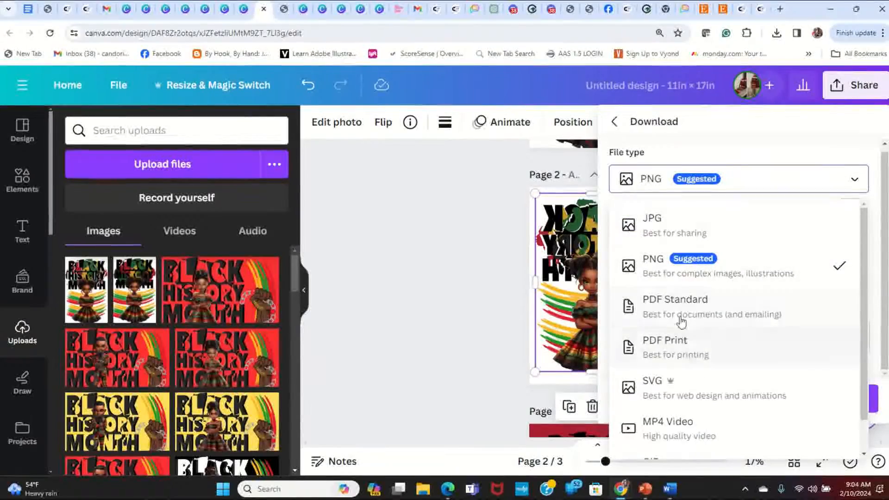
click(692, 352)
scroll(779, 218, down, 3)
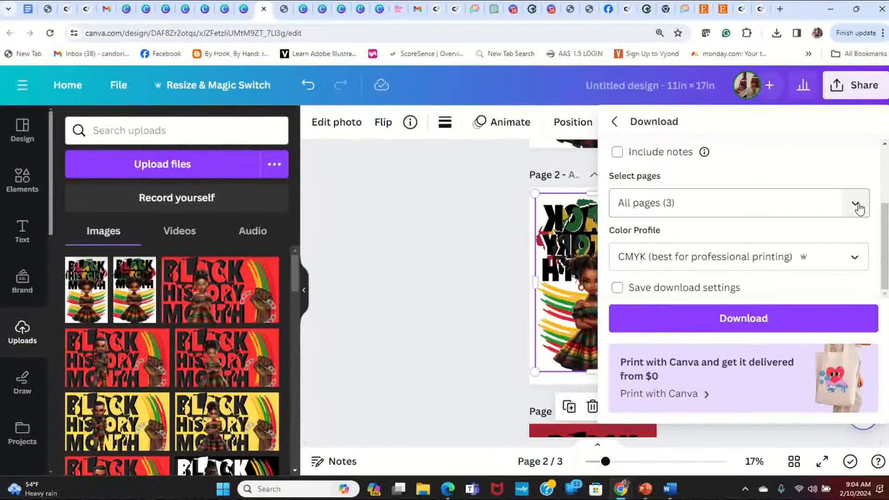
- Limit the download to page 2 only and download the PDF
click(857, 206)
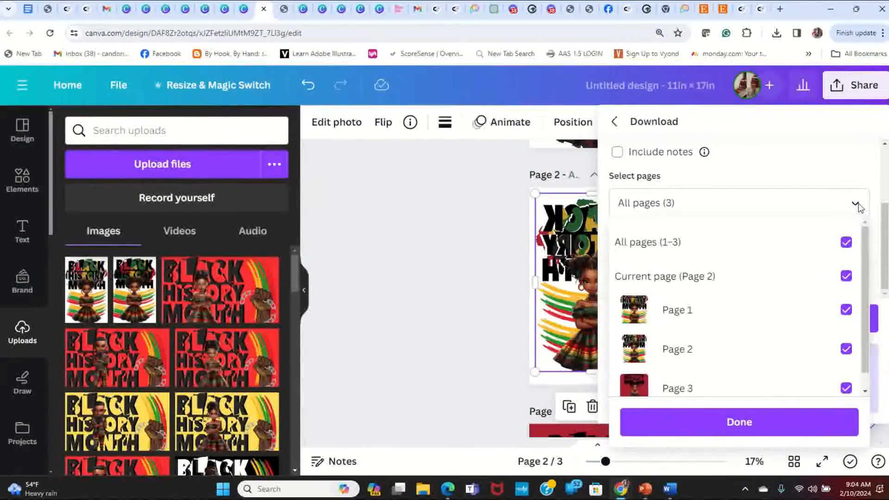
click(846, 243)
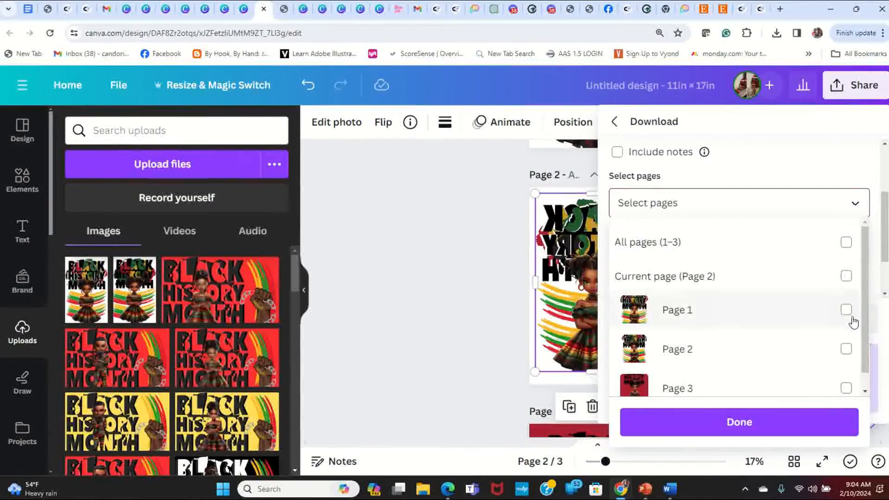
click(846, 349)
click(768, 424)
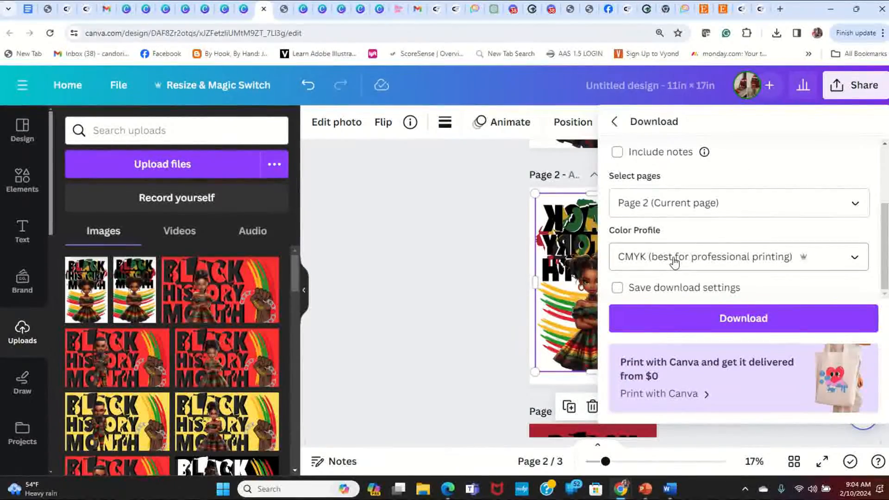
click(757, 324)
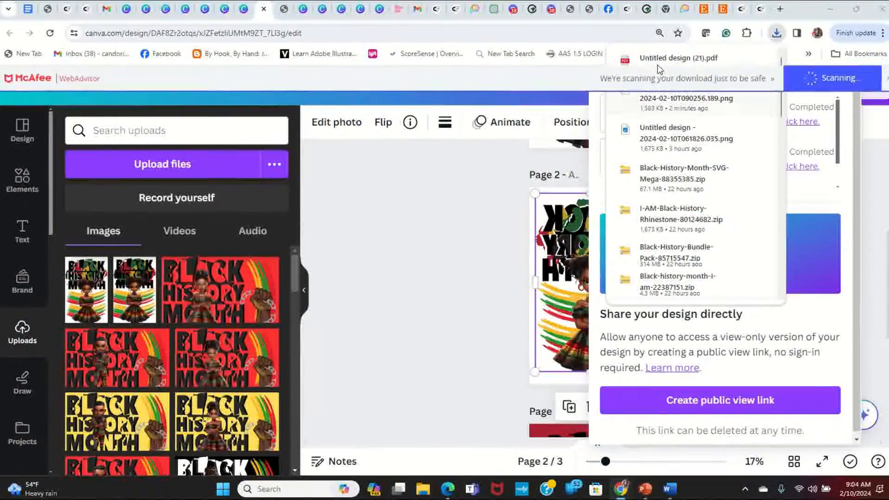
- Open the downloaded file Untitled design (21).pdf and inspect its mirrored lettering, girl and brush strokes
click(662, 61)
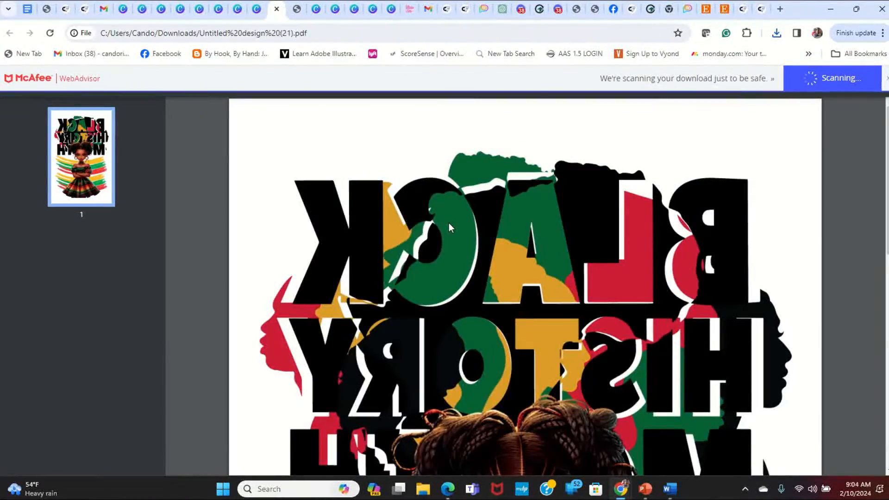
scroll(449, 223, down, 3)
scroll(448, 223, down, 5)
scroll(448, 223, up, 5)
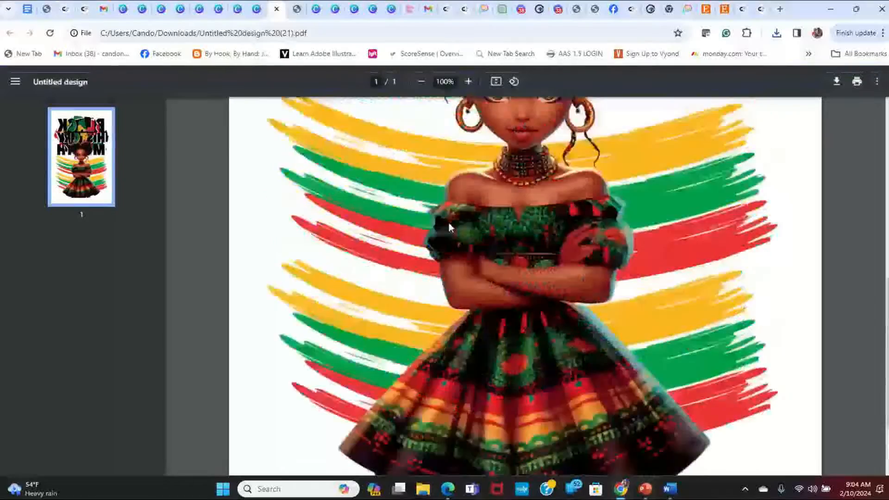
scroll(449, 223, up, 5)
scroll(449, 223, up, 2)
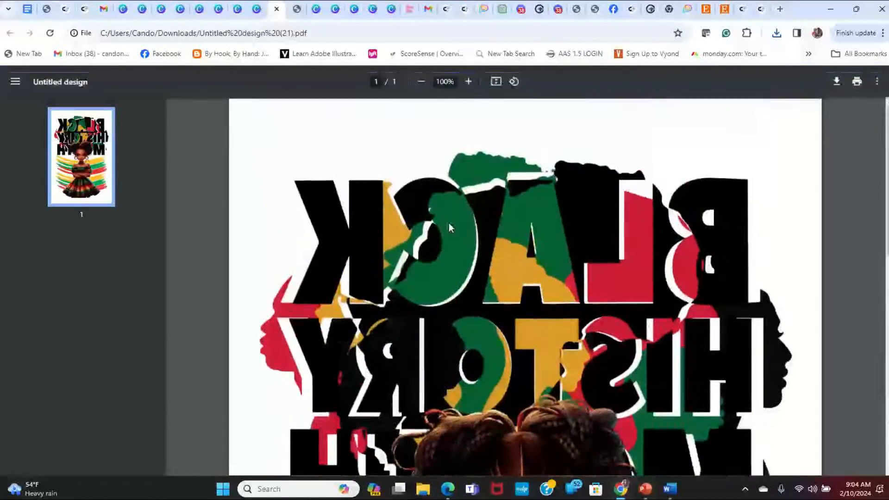
scroll(449, 223, down, 6)
scroll(449, 223, up, 4)
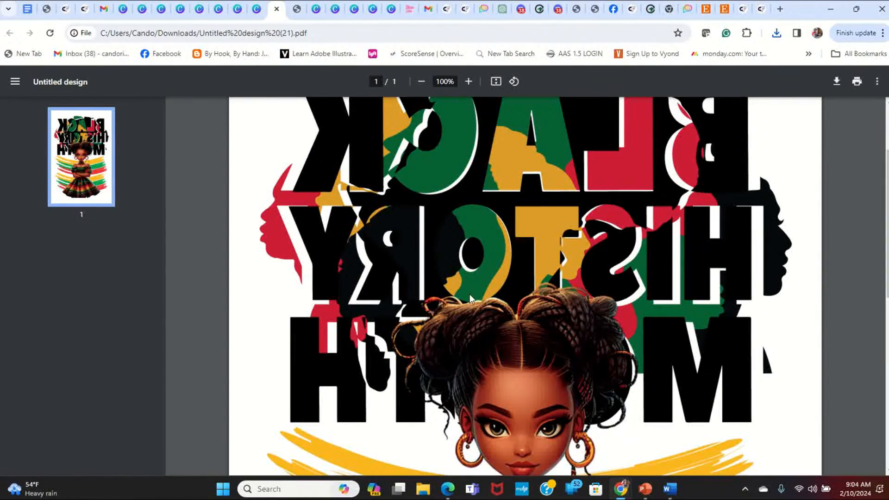
scroll(471, 297, up, 3)
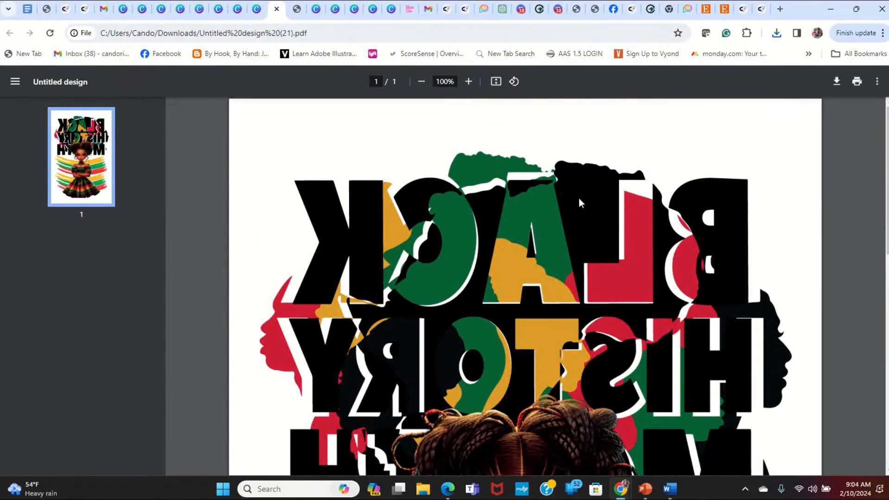
- Bring up the WF-7720 printer's detailed printing preferences for the mirrored PDF via the system print dialog
click(856, 82)
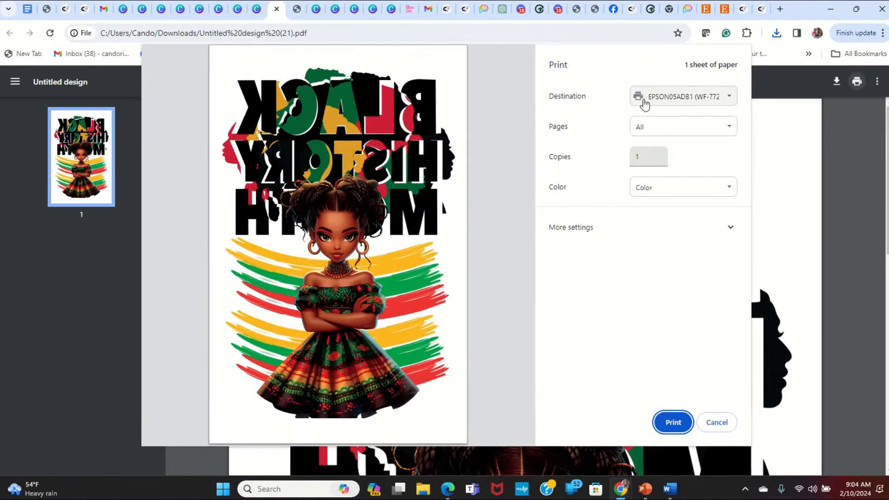
click(569, 228)
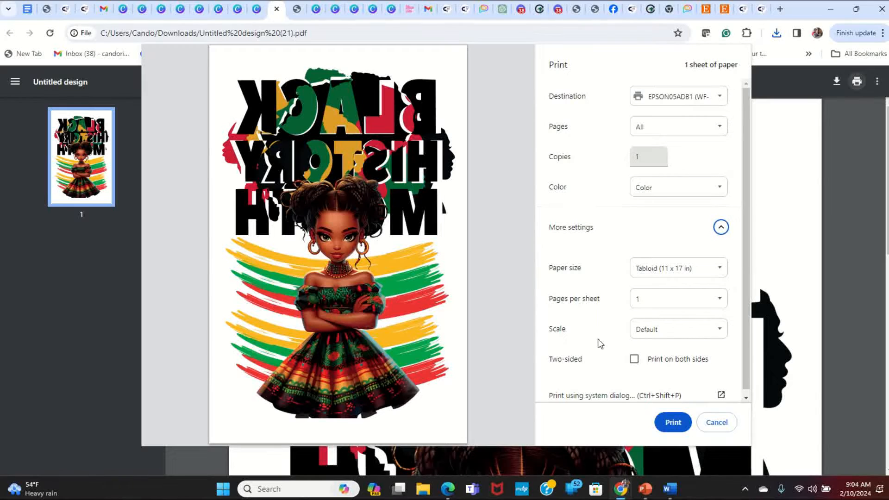
click(625, 391)
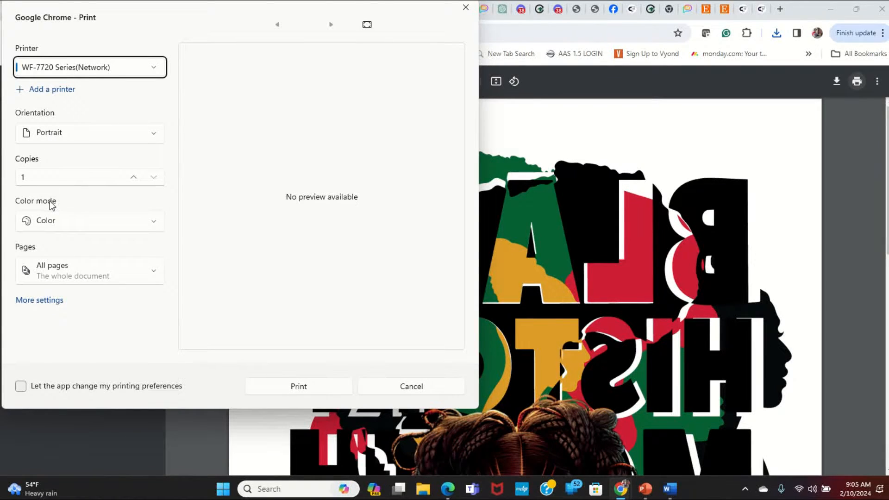
click(59, 300)
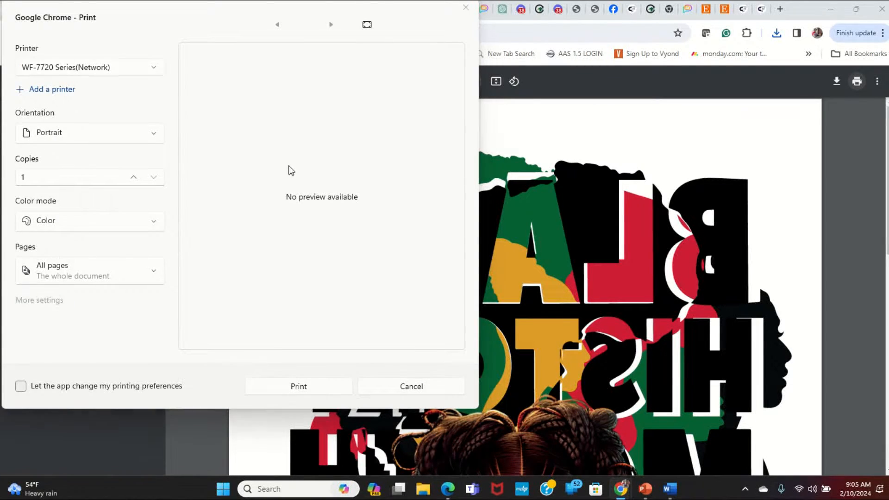
- Set the paper source to Paper Cassette 1 and the document size to Tabloid (11 x 17 in)
click(247, 50)
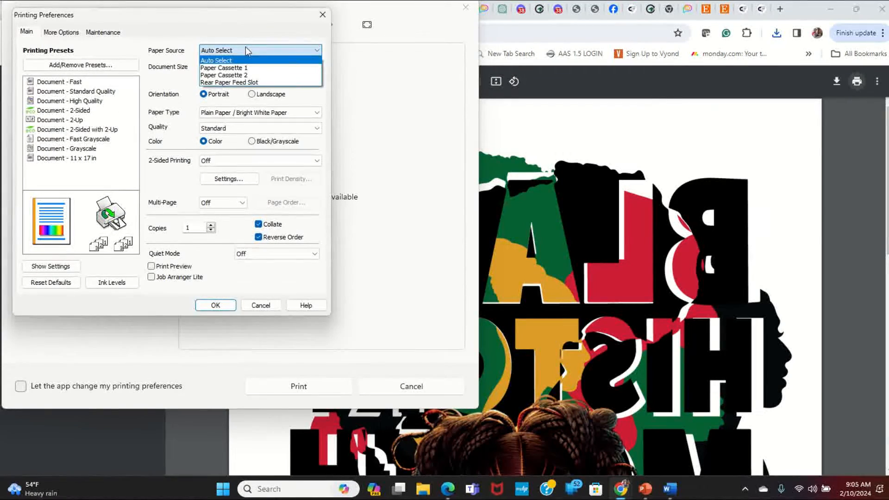
click(238, 68)
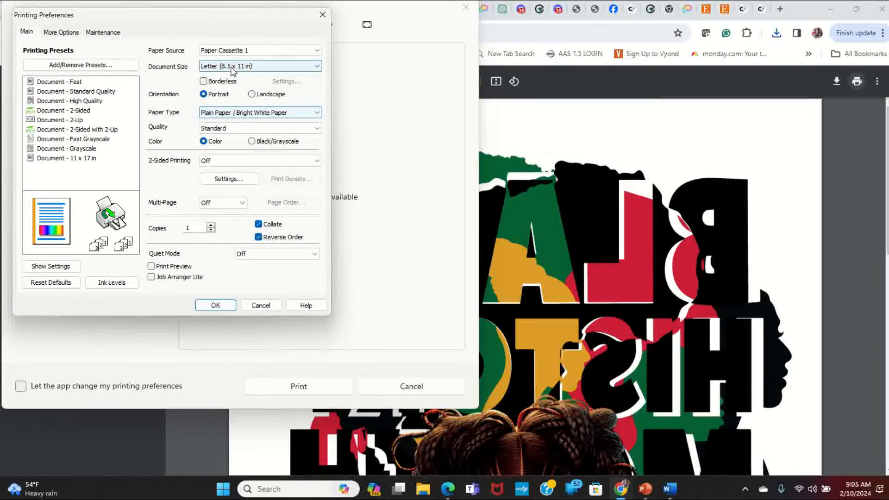
click(233, 67)
click(227, 111)
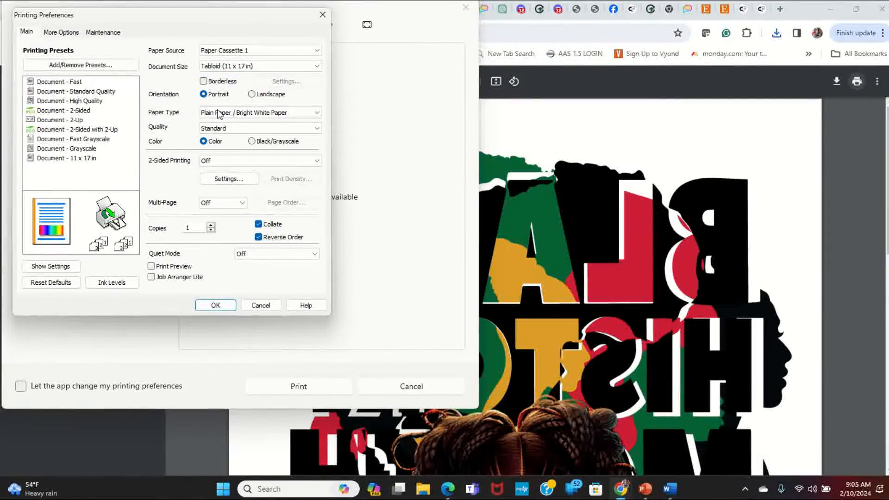
- Set the print quality to More Settings with the speed/quality balance at the highest quality
click(219, 129)
click(224, 161)
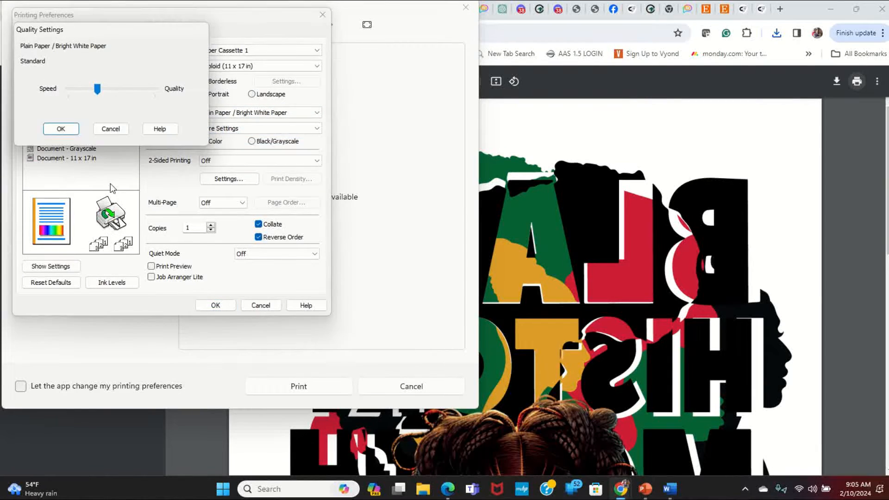
drag(95, 90, 188, 101)
click(65, 129)
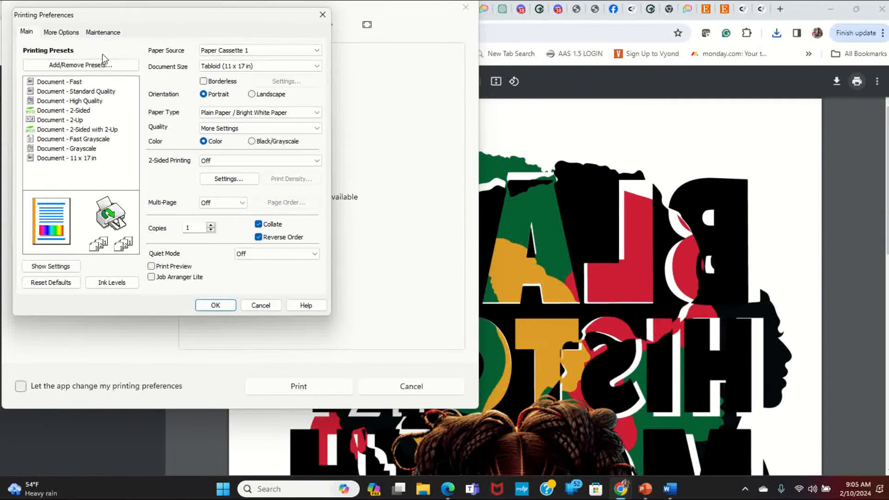
- Turn off High Speed in the additional printer settings, accept the preferences and print the mirrored design
click(65, 33)
click(166, 231)
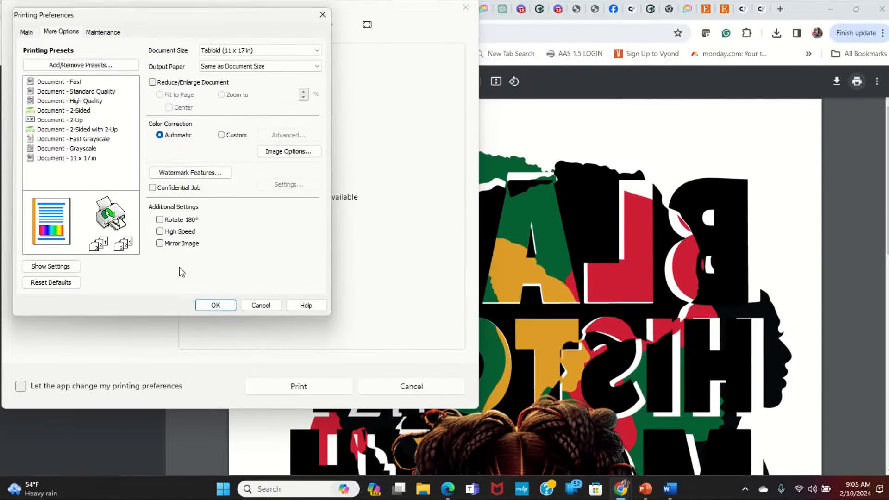
click(211, 303)
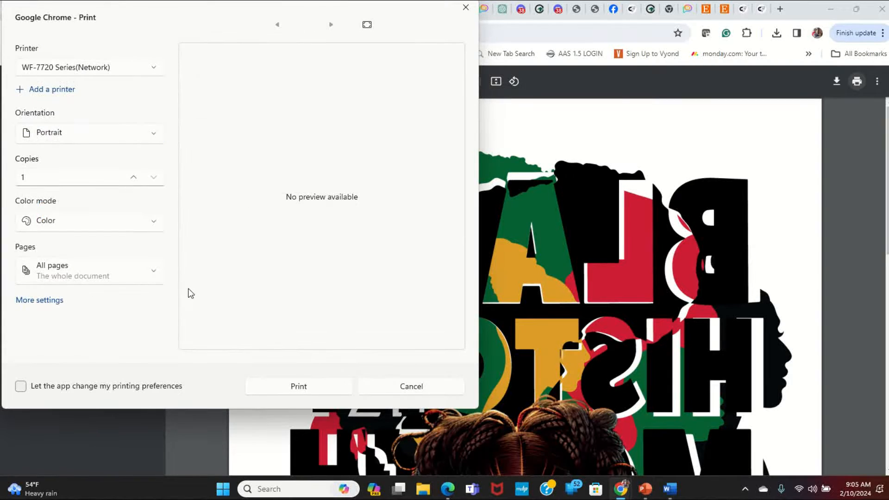
click(296, 387)
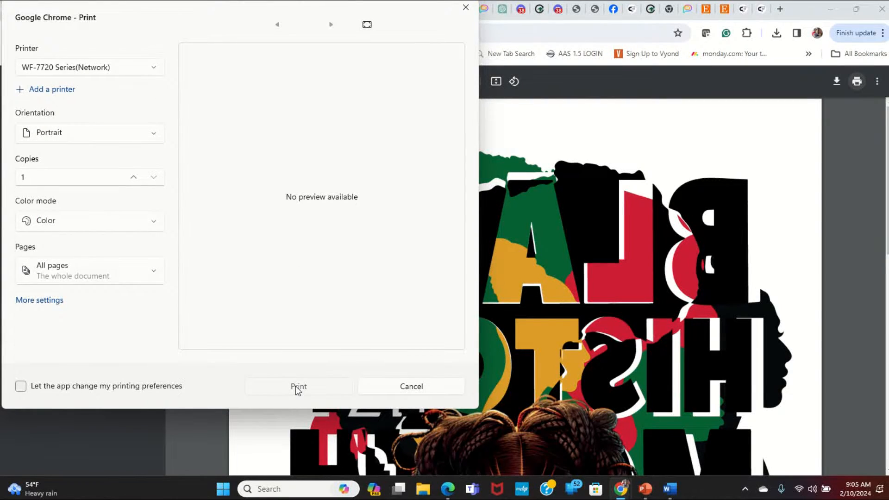